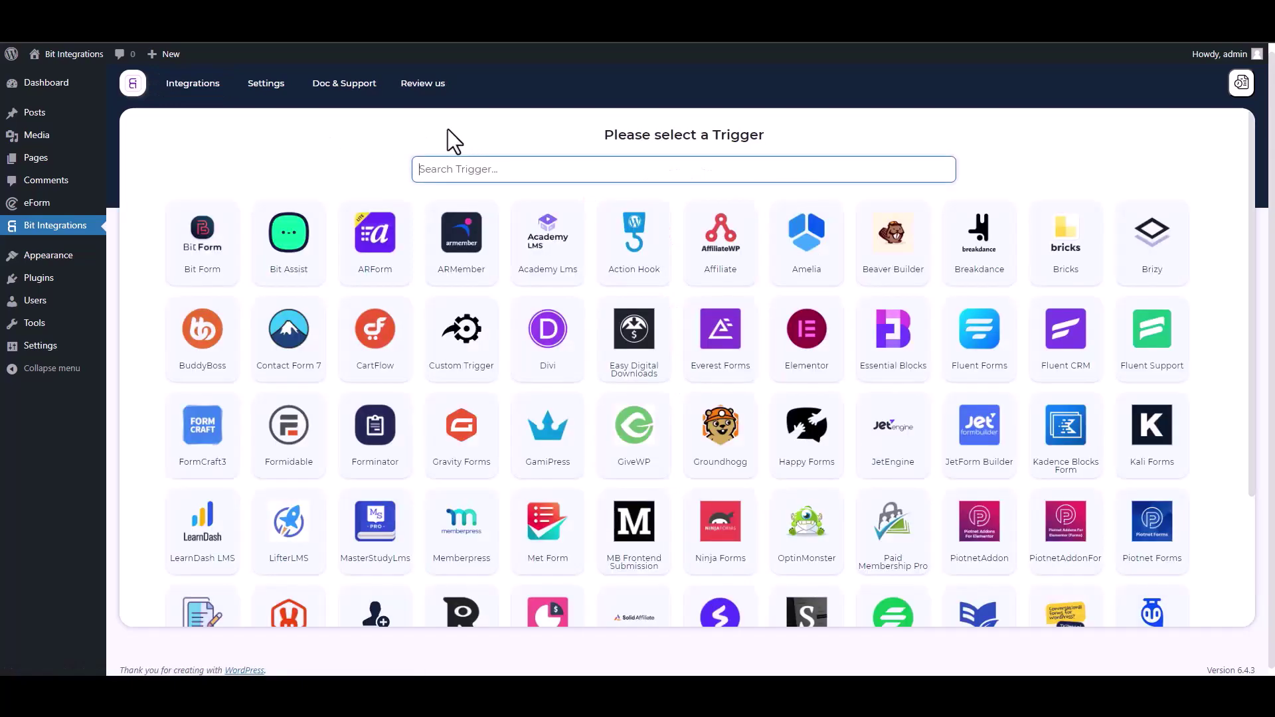
- Set eForm's 'Bit Integrations' form as the flow trigger and continue to actions
text(ef)
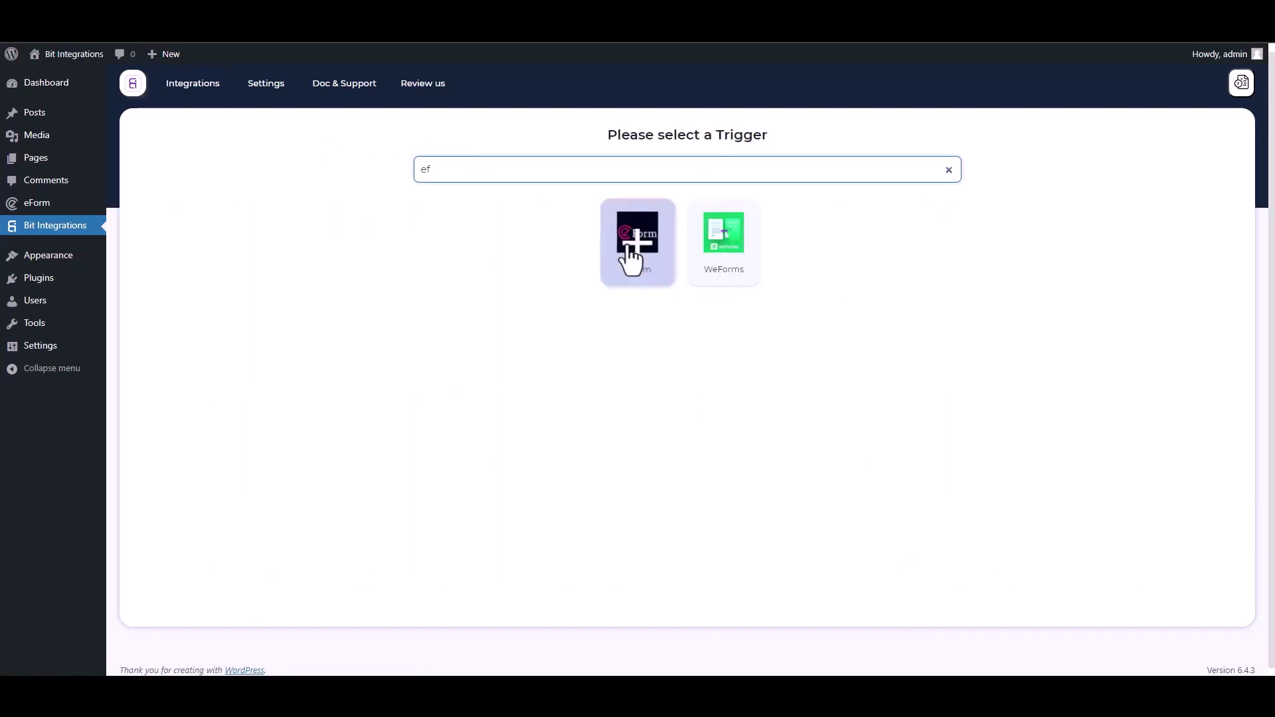
click(629, 247)
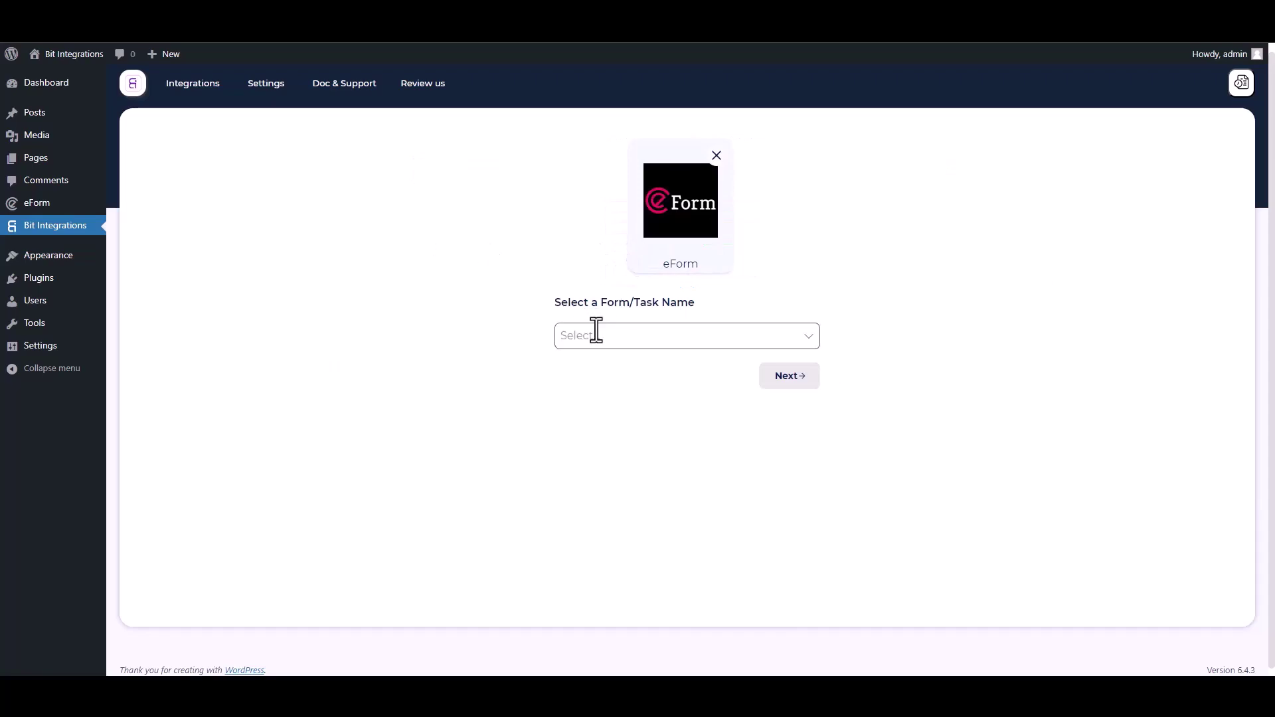
click(596, 335)
click(596, 365)
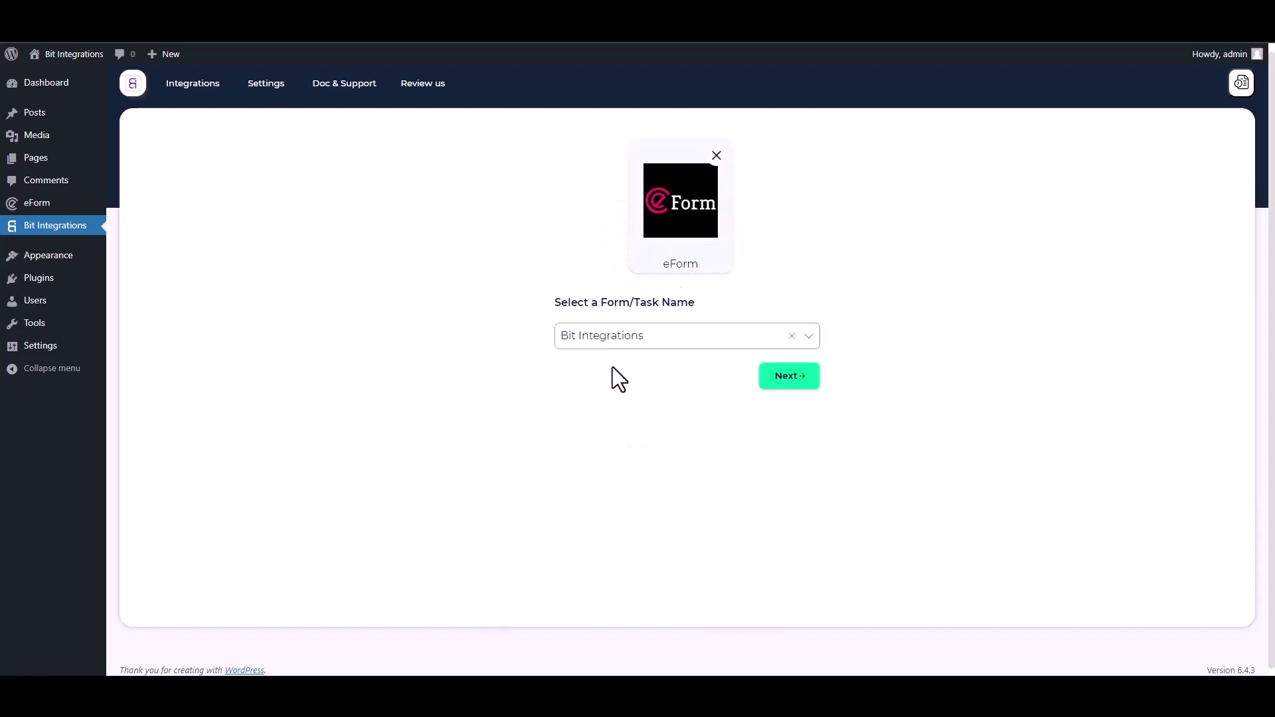
click(779, 378)
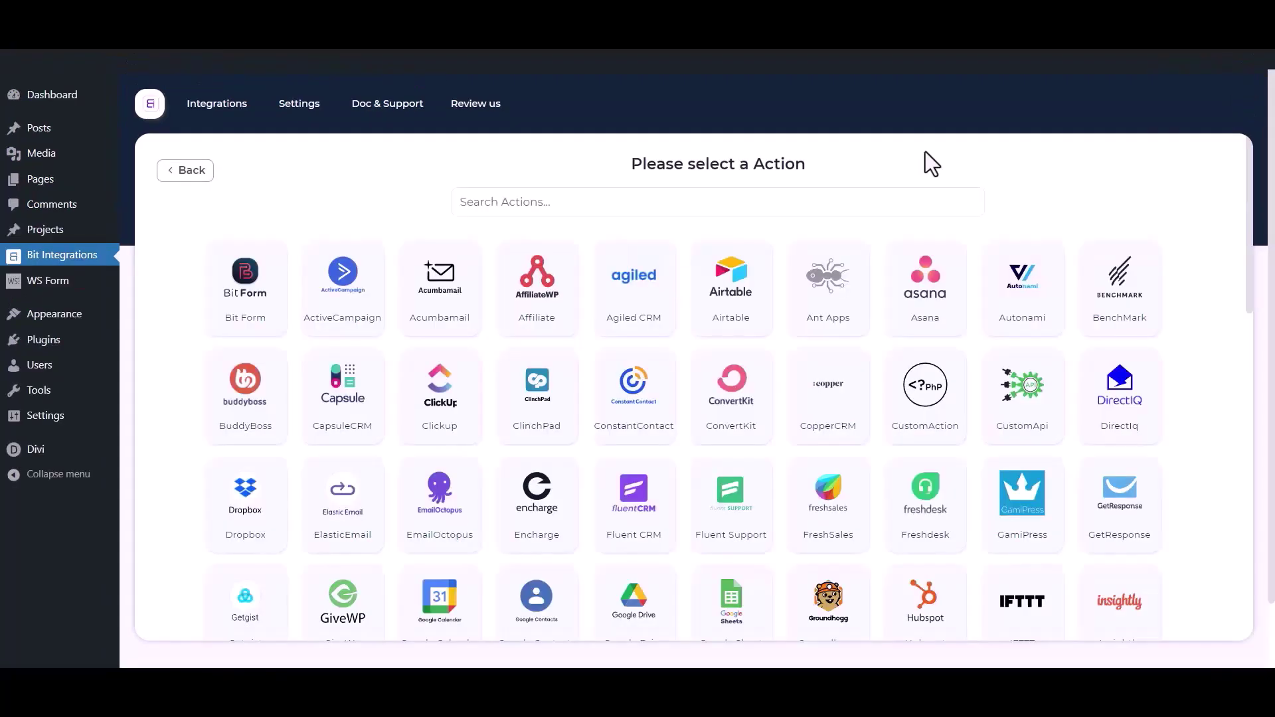
- Search 'mail chimp' and choose Mail Chimp as the flow's action
click(792, 204)
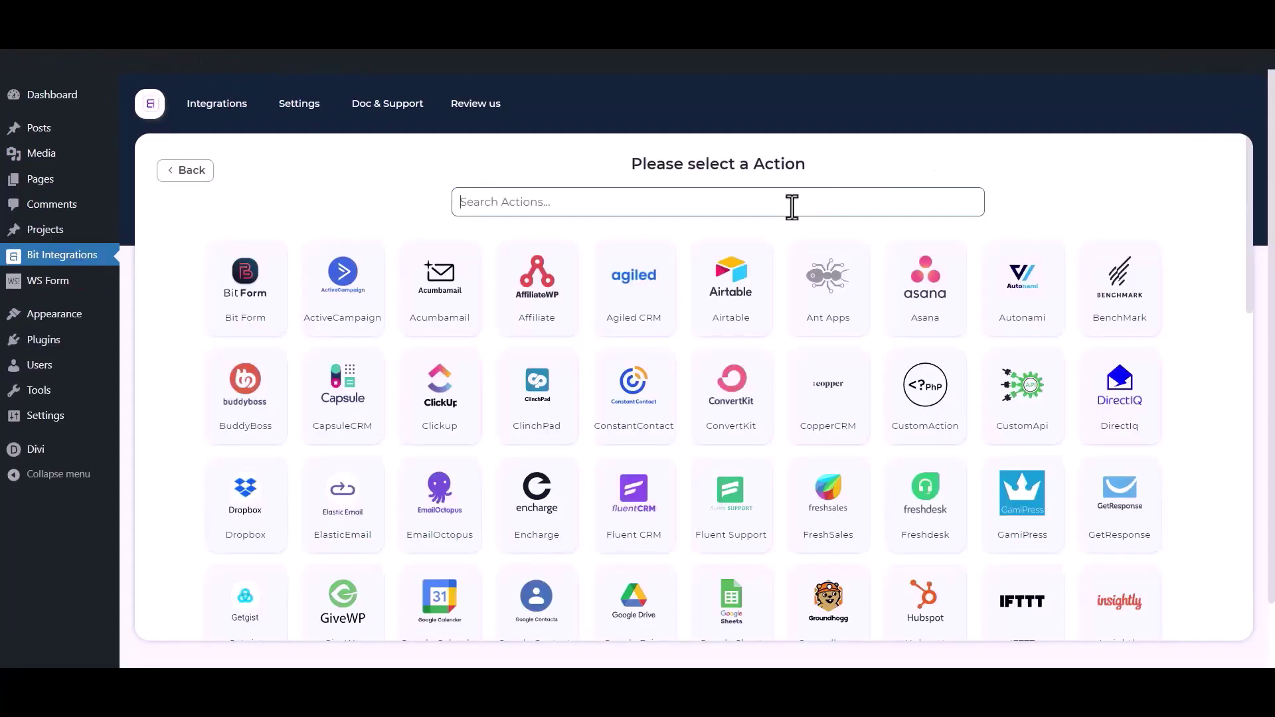
text(mail )
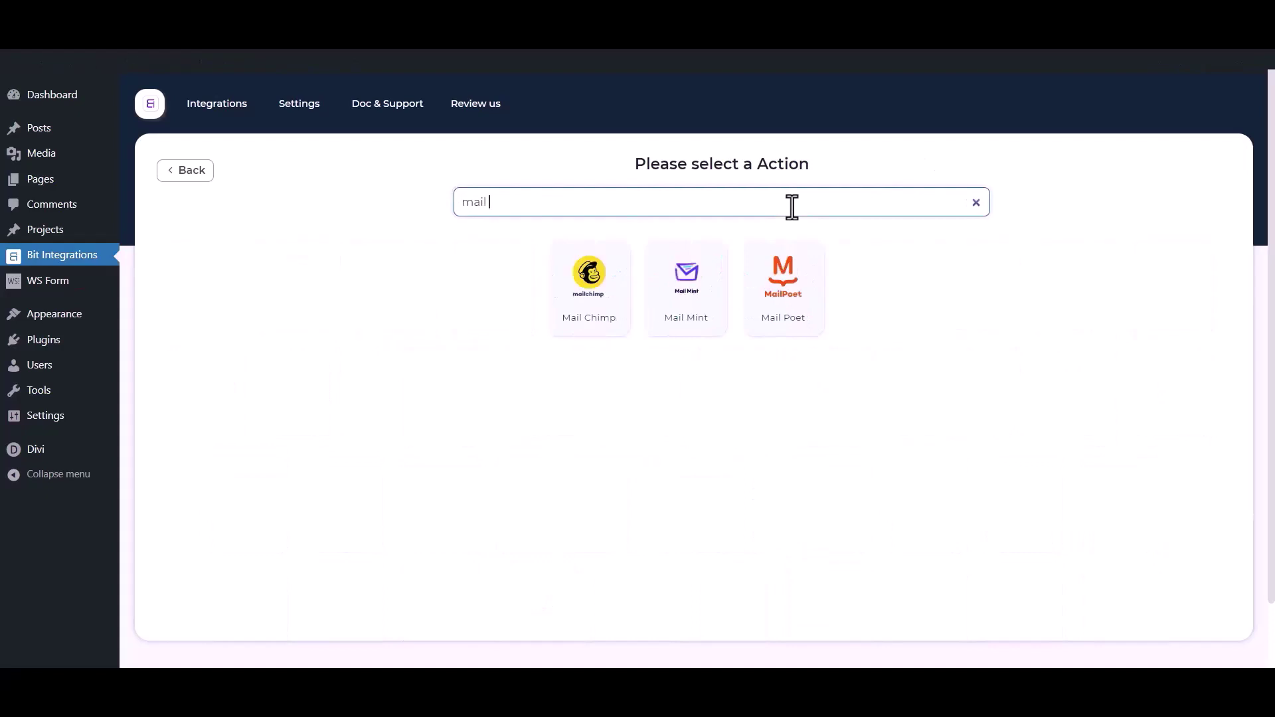
text(chimp)
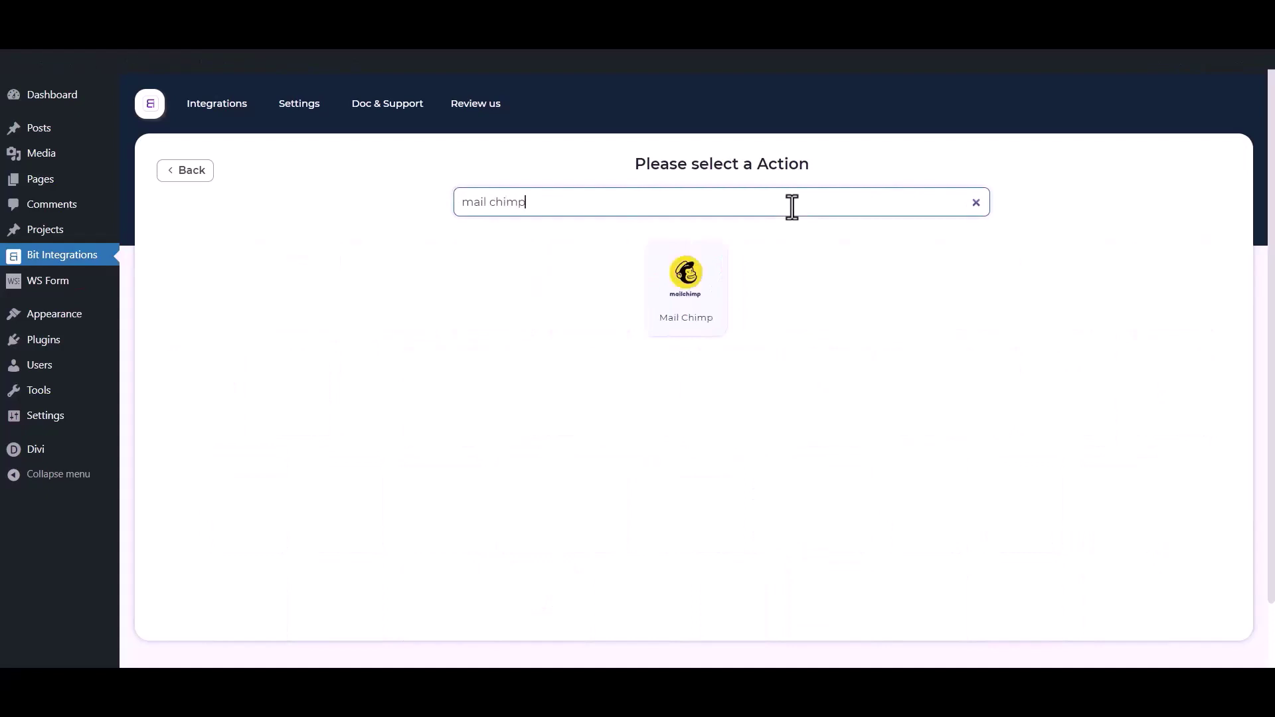
click(723, 308)
- Review the default name and client ID/secret fields, then go to the Mailchimp API console
drag(282, 275, 149, 285)
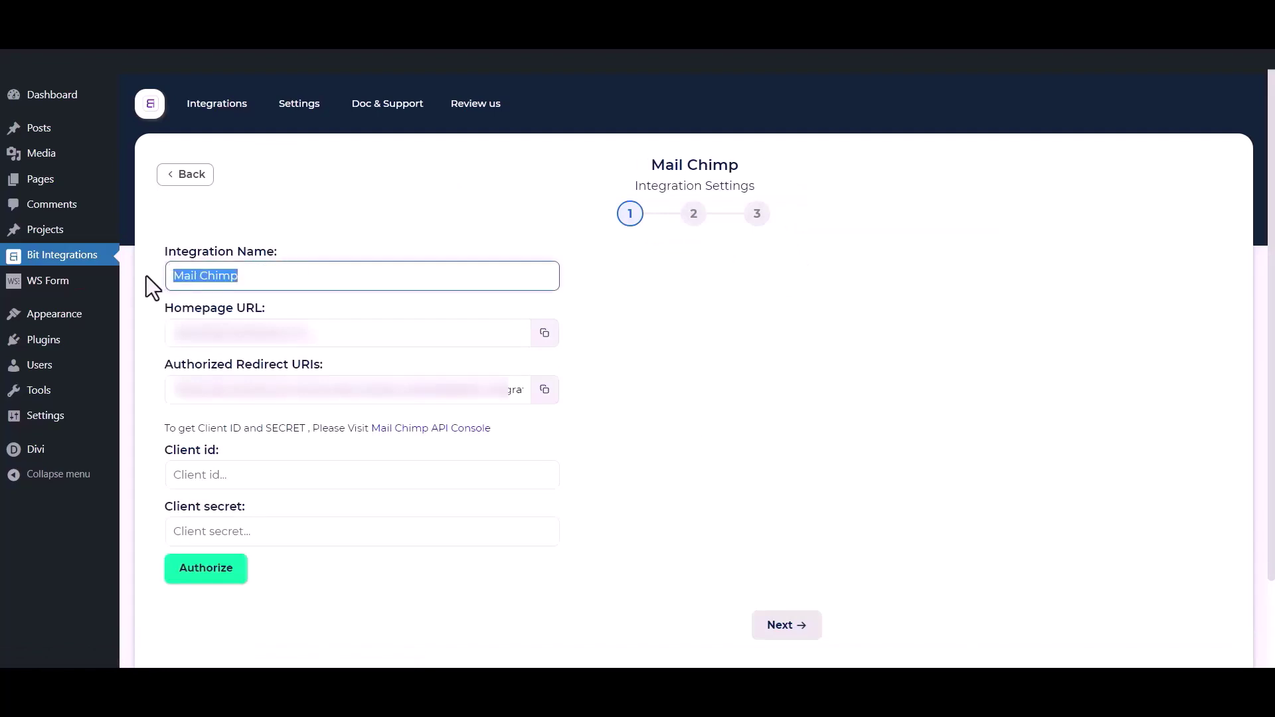
drag(152, 442, 209, 450)
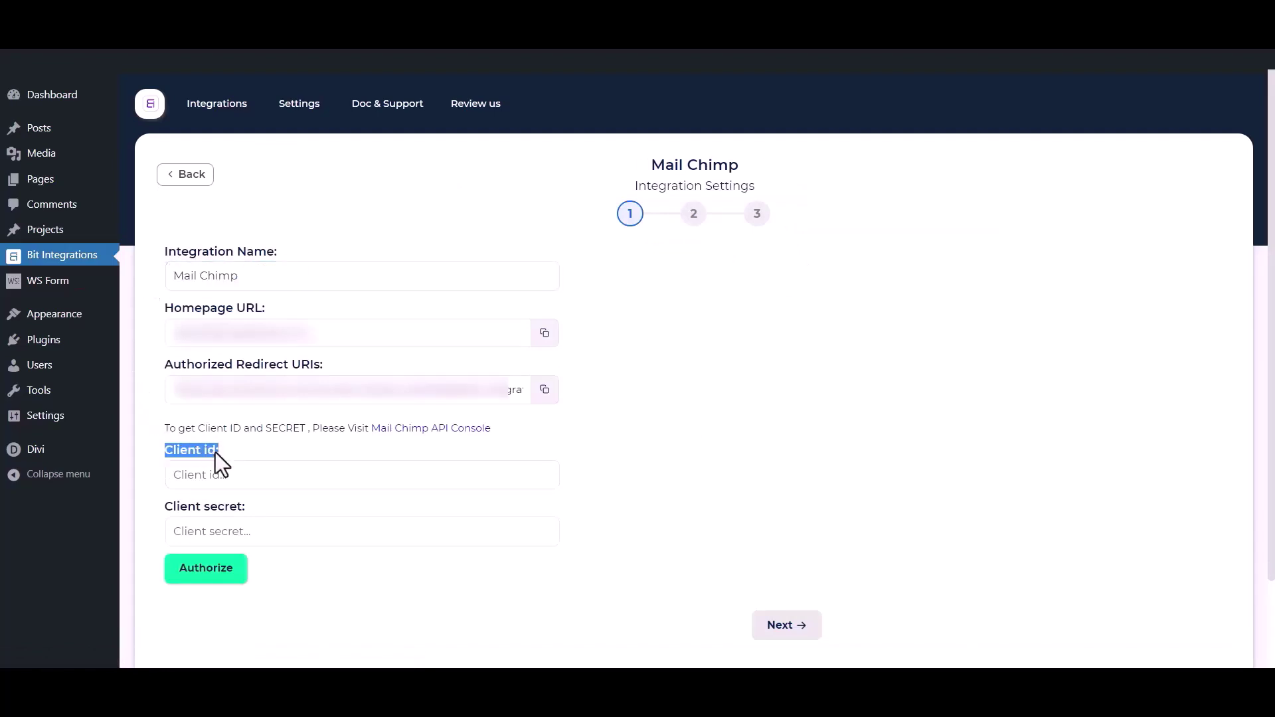
drag(164, 510, 247, 506)
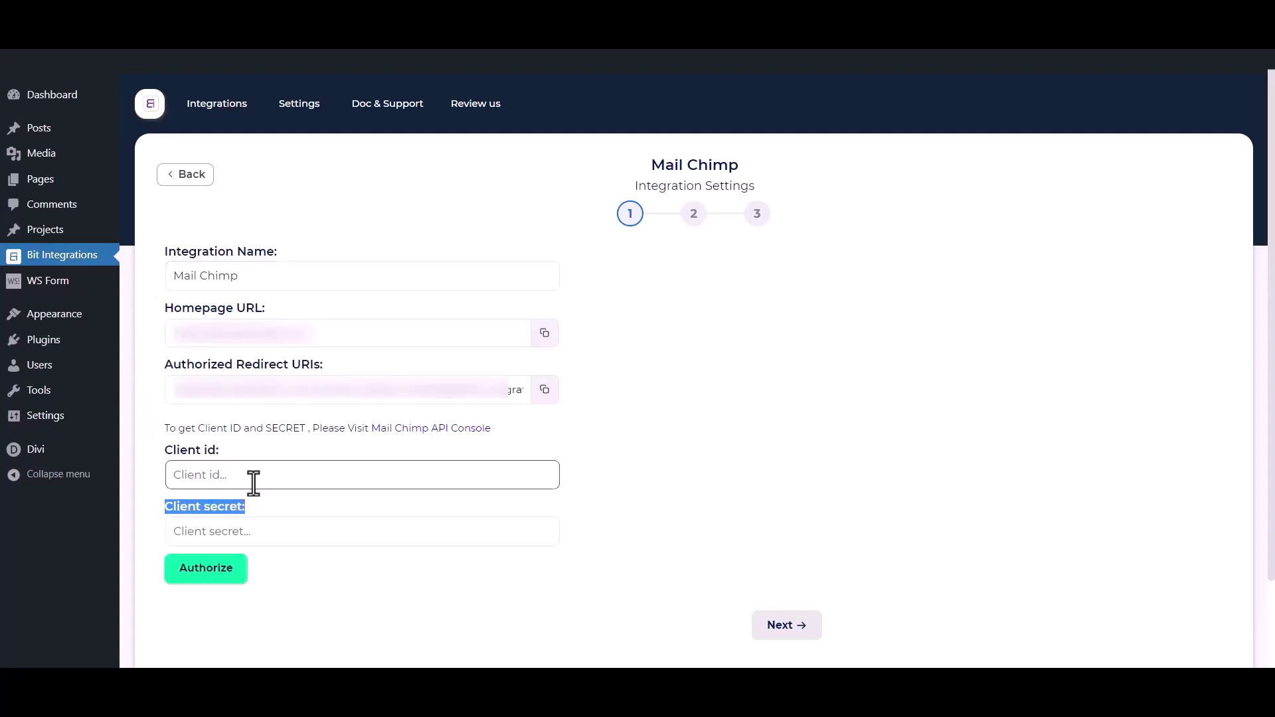
click(269, 441)
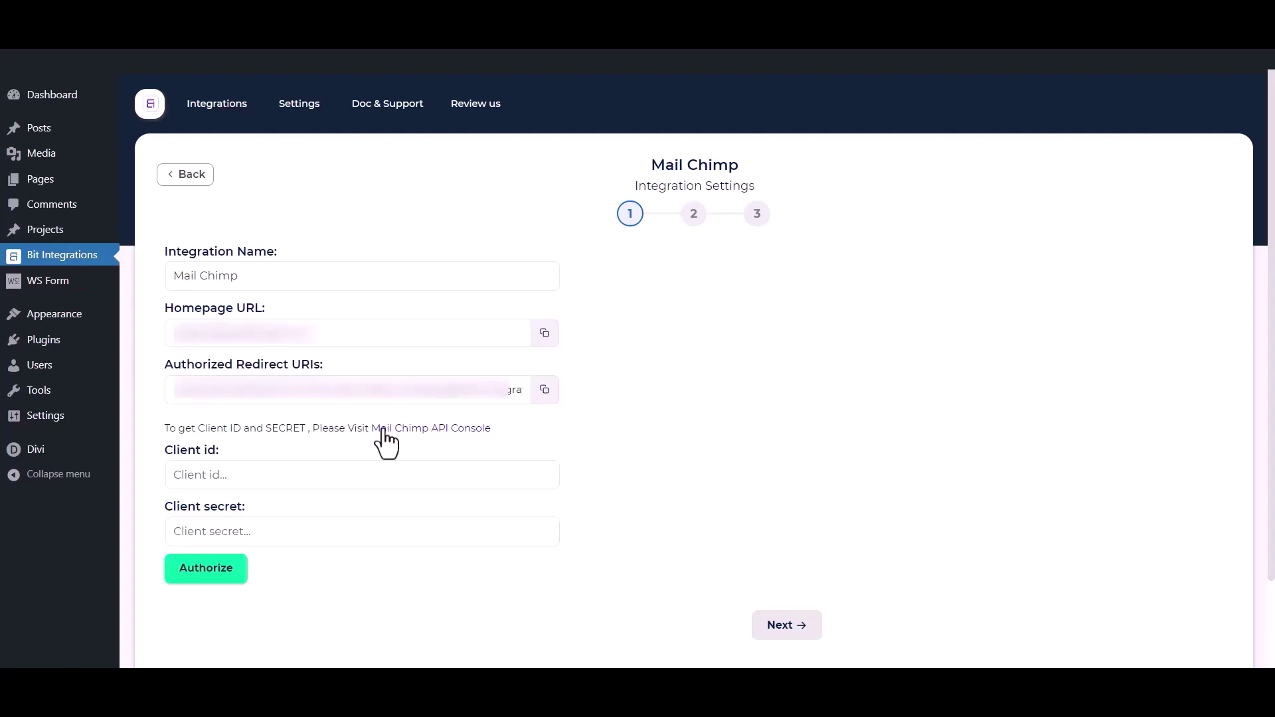
click(443, 431)
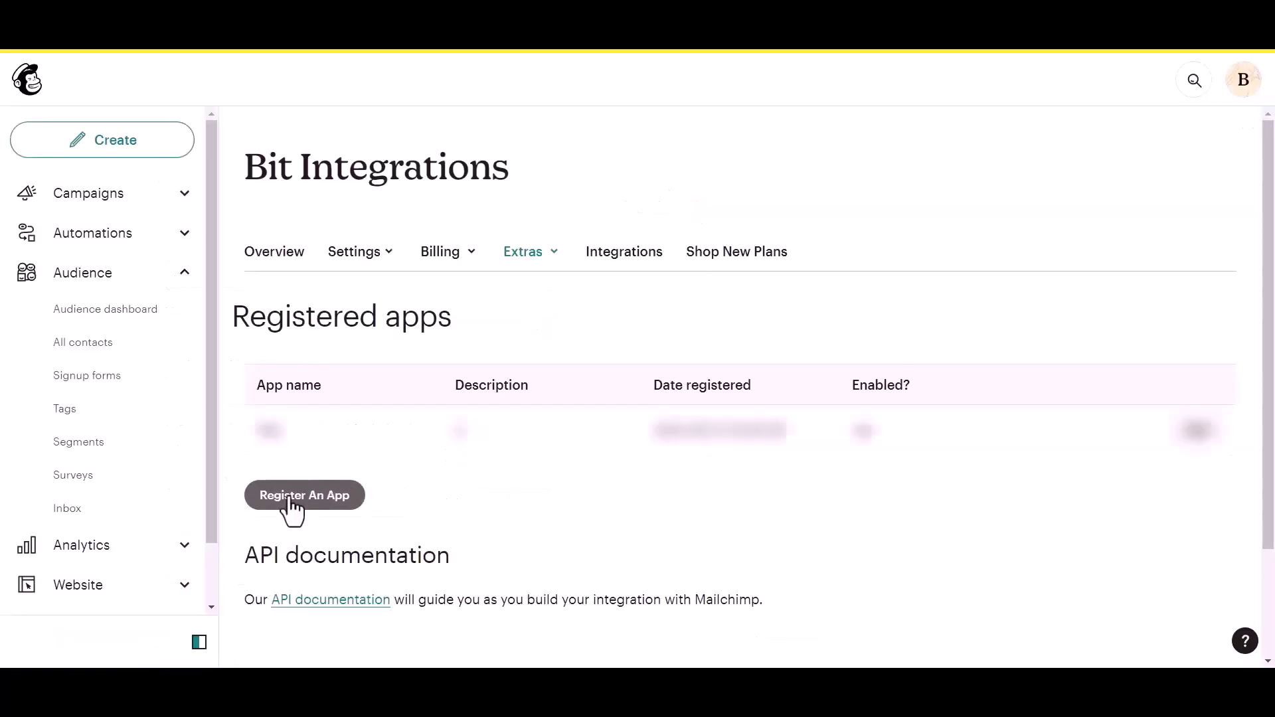
- Start a new Mailchimp app named 'Bit Integrations' with description 'test' and company 'Bit Apps'
click(281, 502)
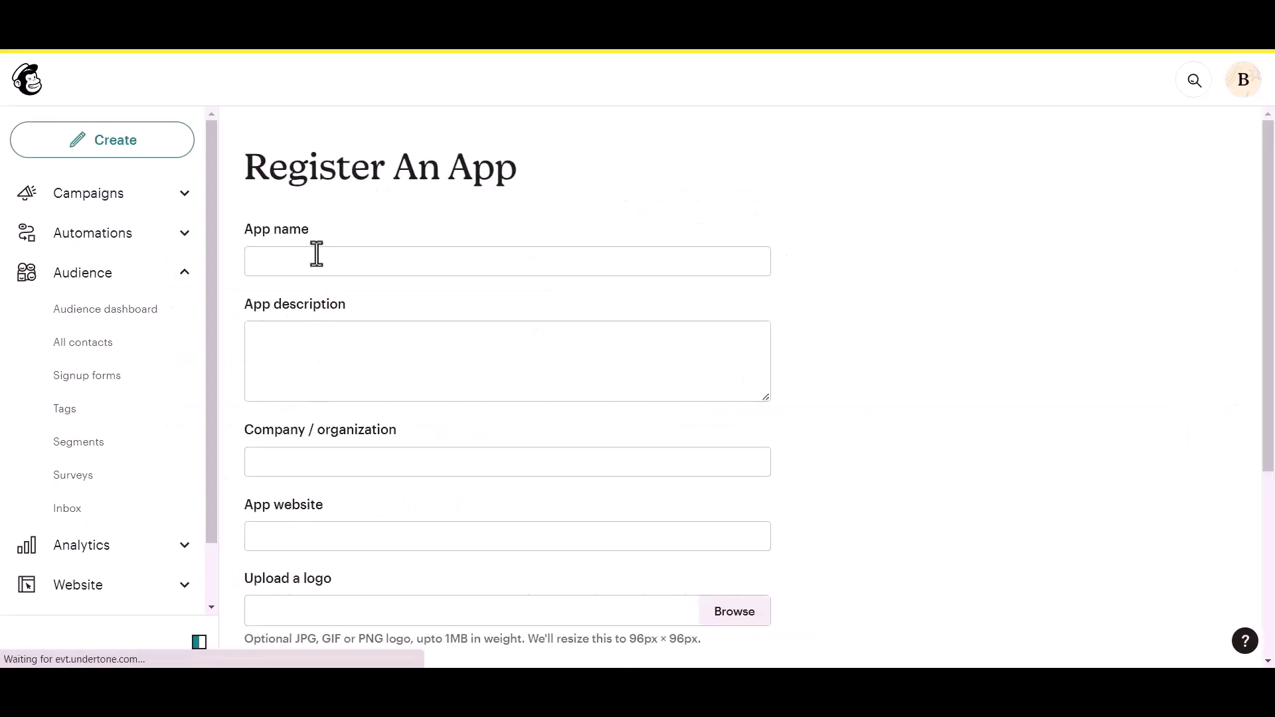
click(312, 258)
text(B)
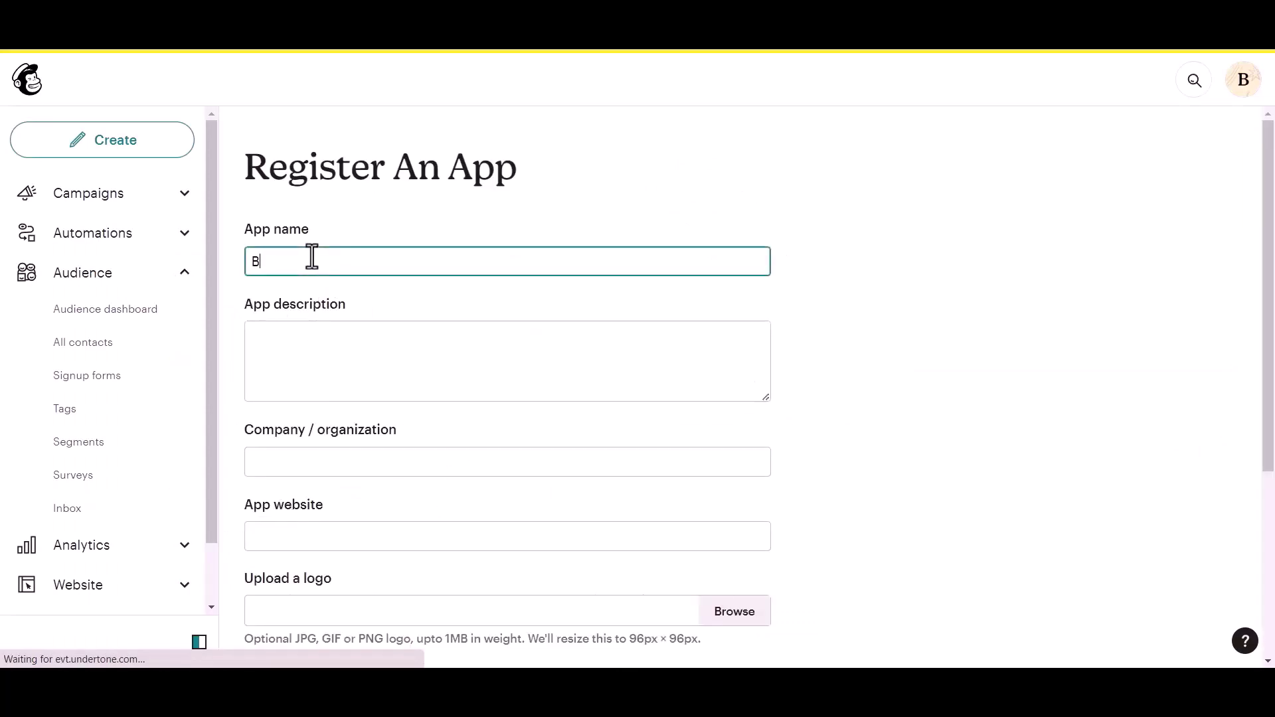
text(it Integrations)
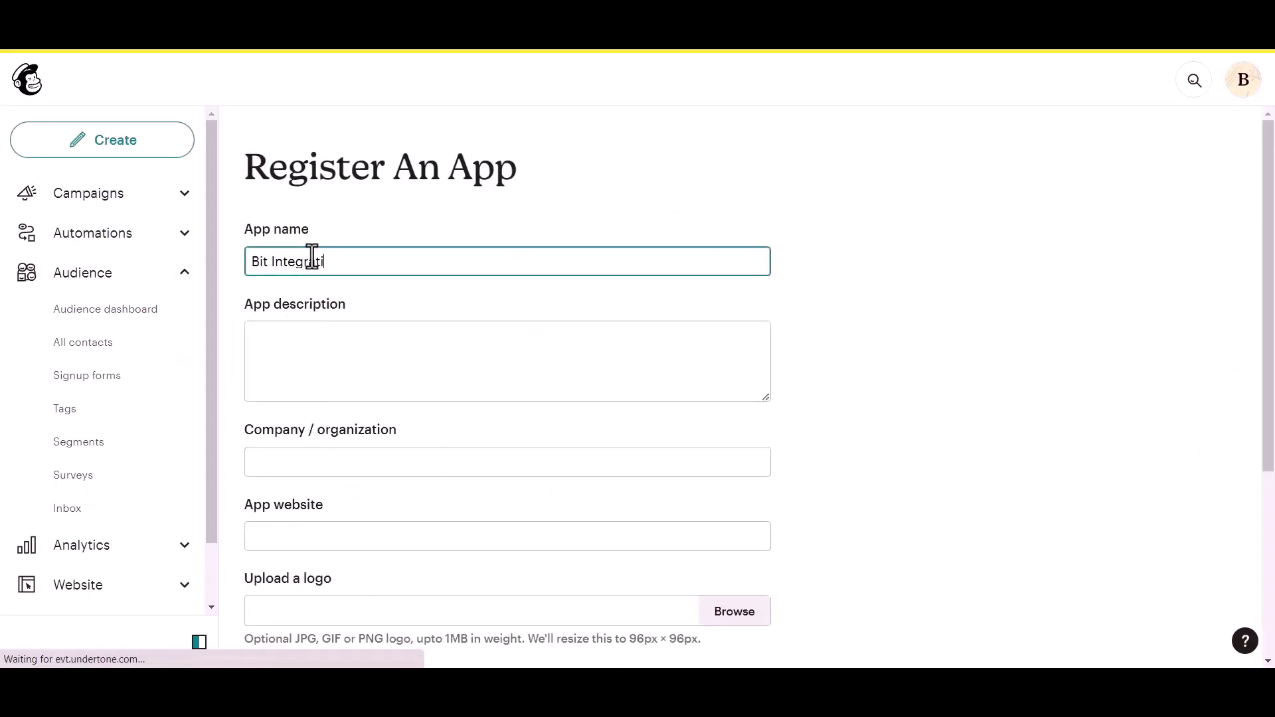
click(305, 338)
text(test)
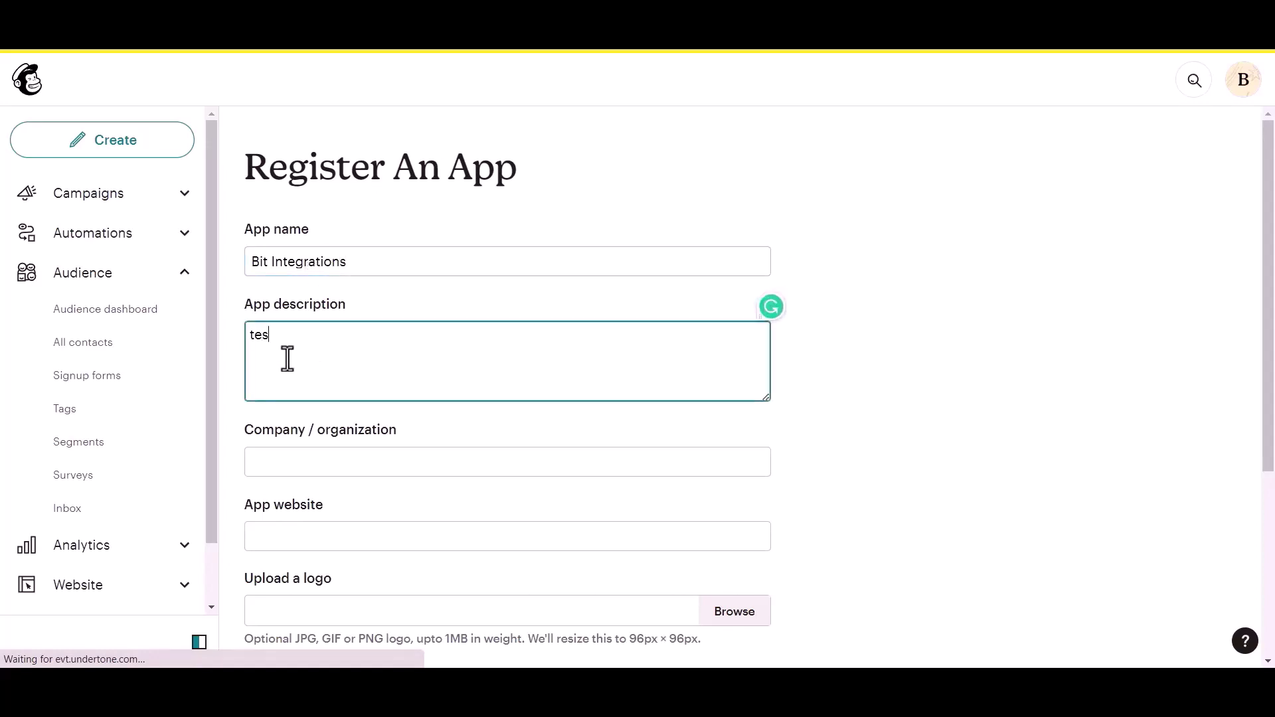
click(305, 471)
text(Bit App)
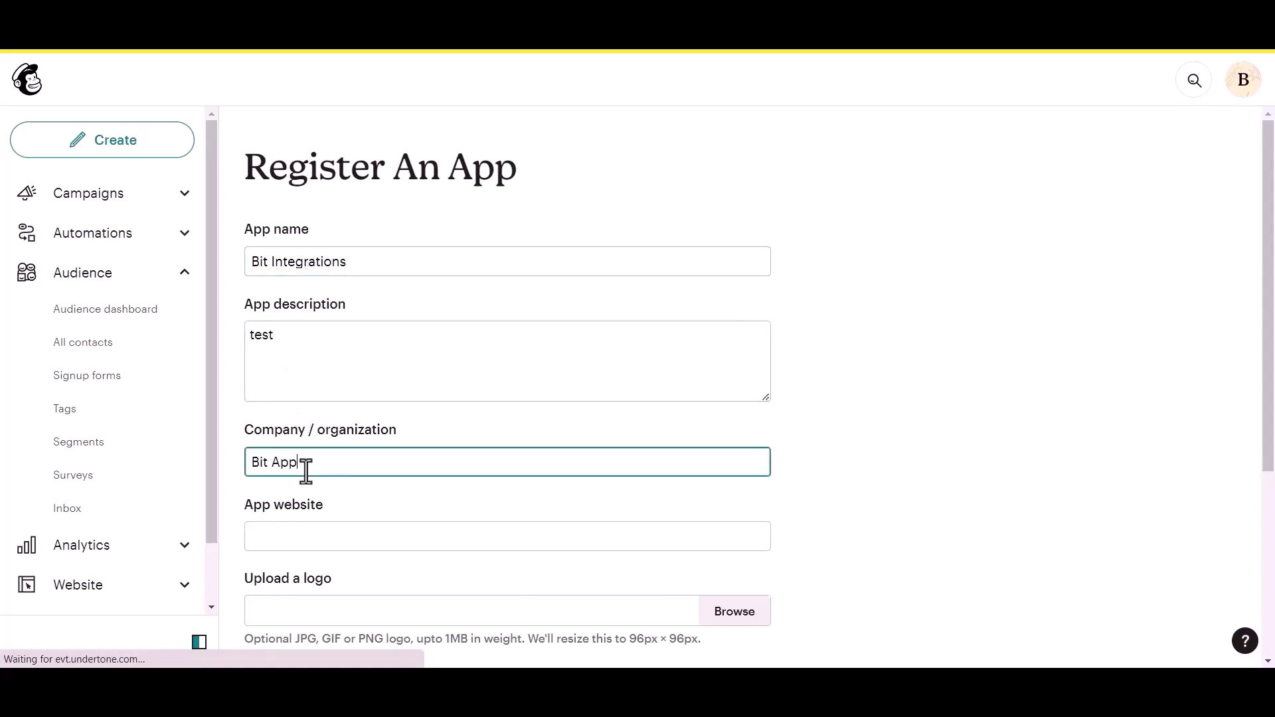
text(s)
scroll(306, 471, down, 1)
- Paste the site's homepage URL and redirect URI from Bit Integrations, then create the app
click(327, 461)
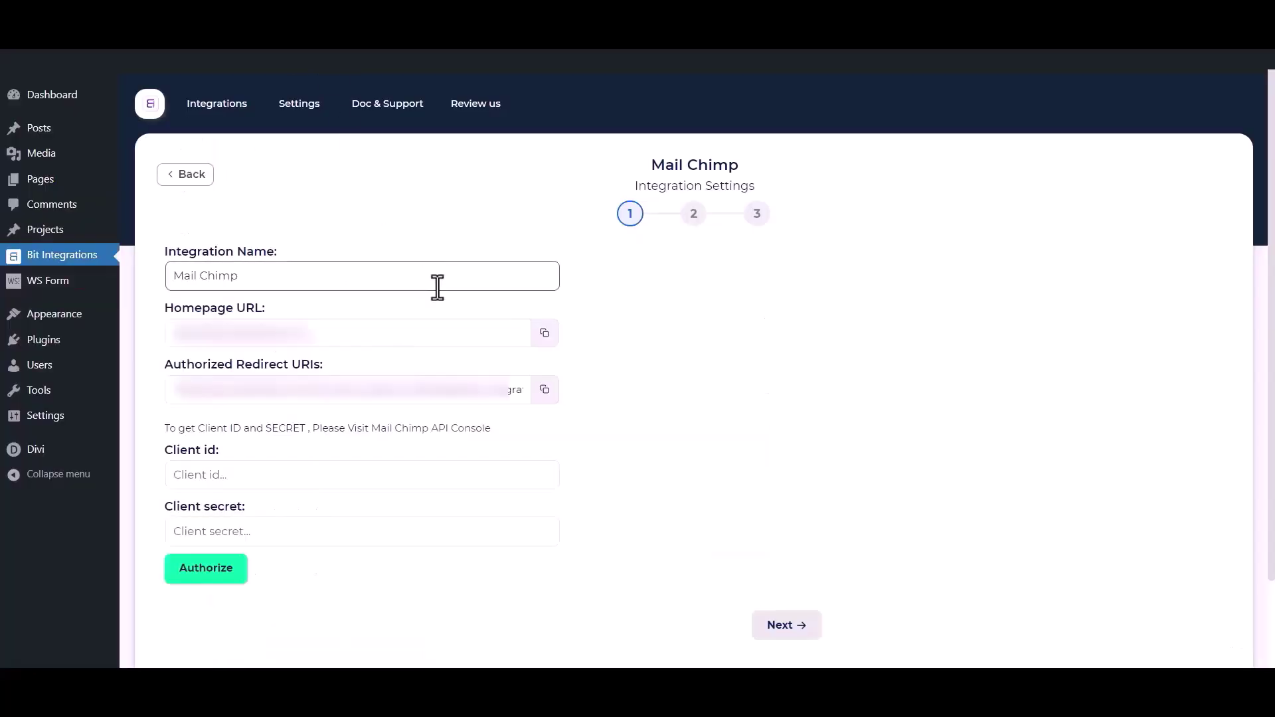
click(541, 338)
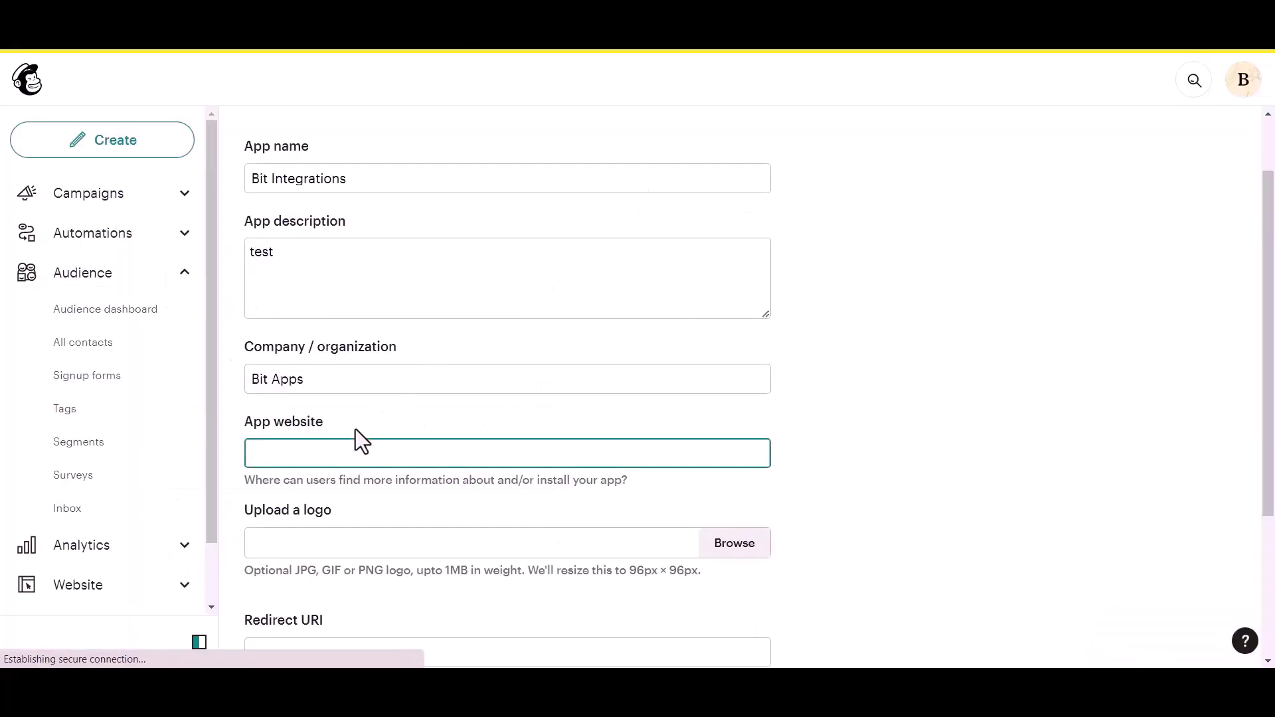
key(ctrl+v)
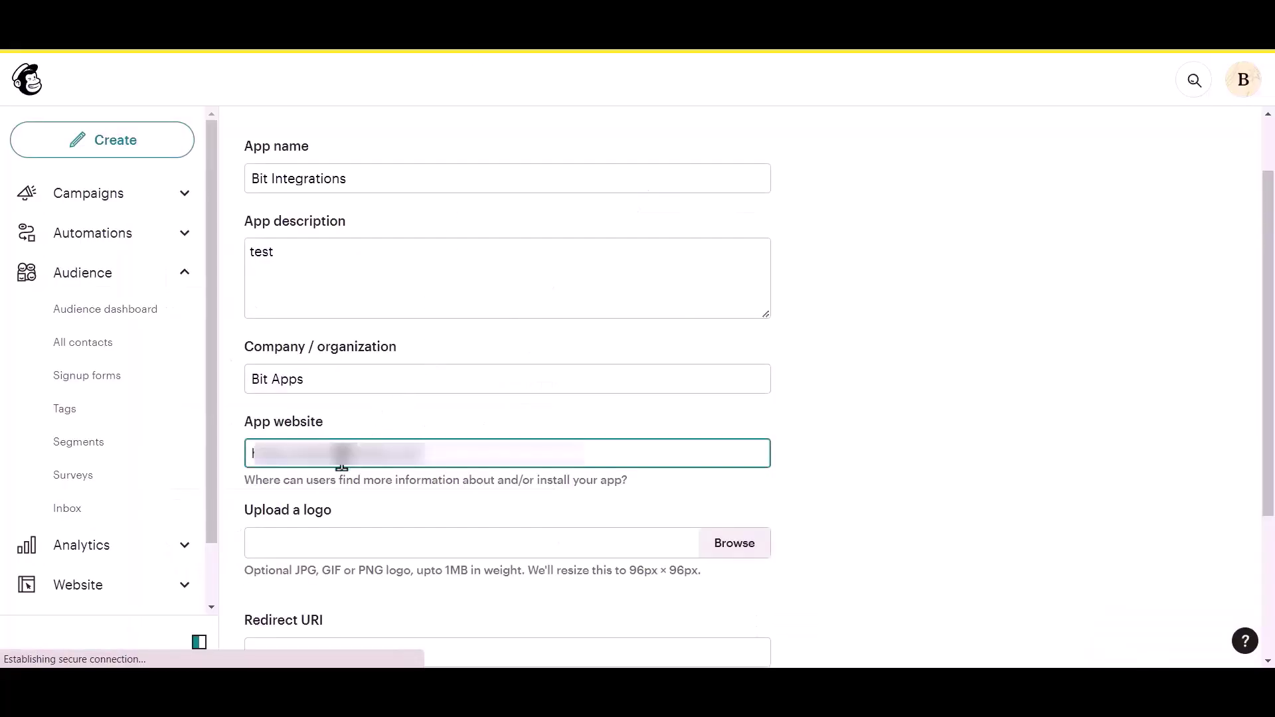
scroll(341, 458, down, 3)
click(323, 486)
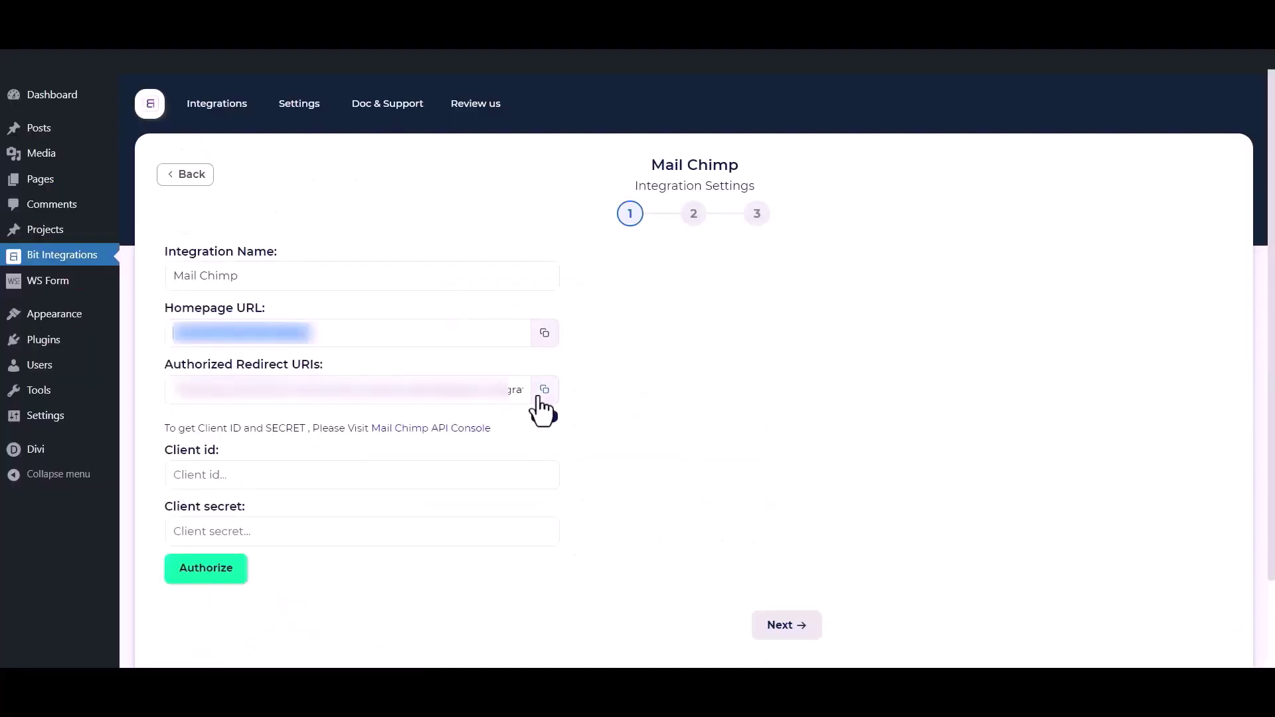
click(541, 394)
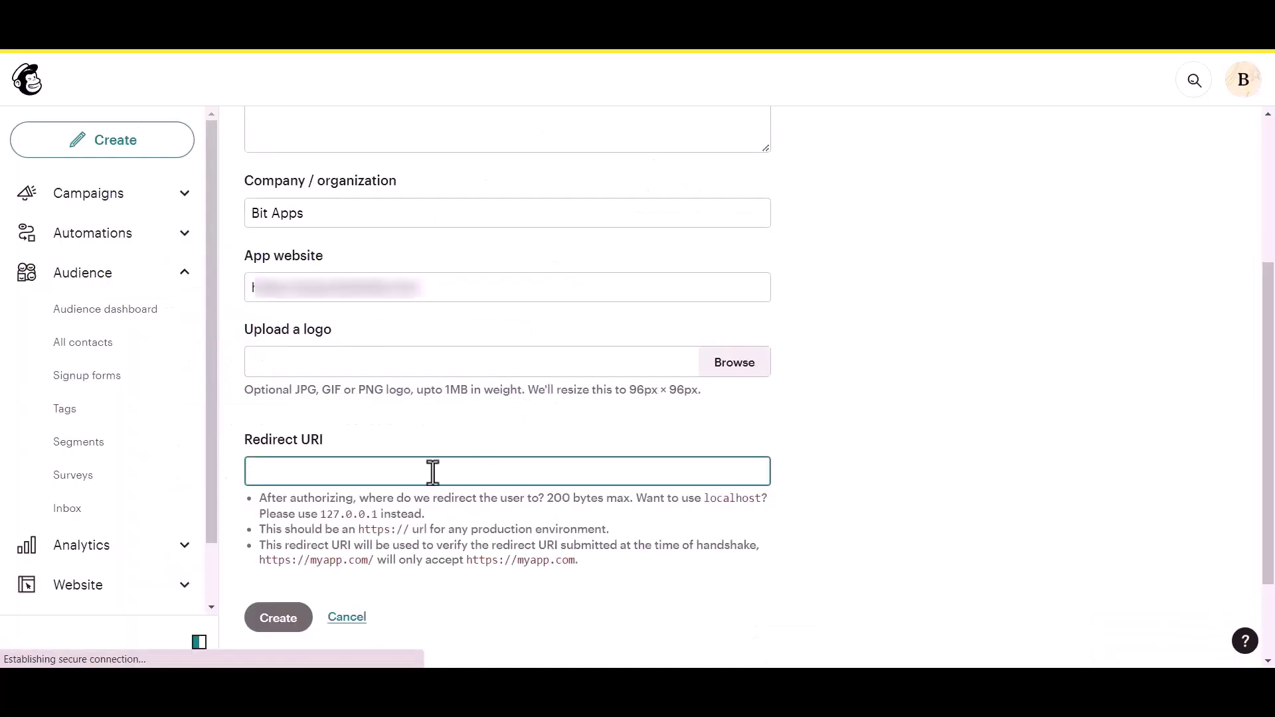
key(ctrl+v)
click(783, 420)
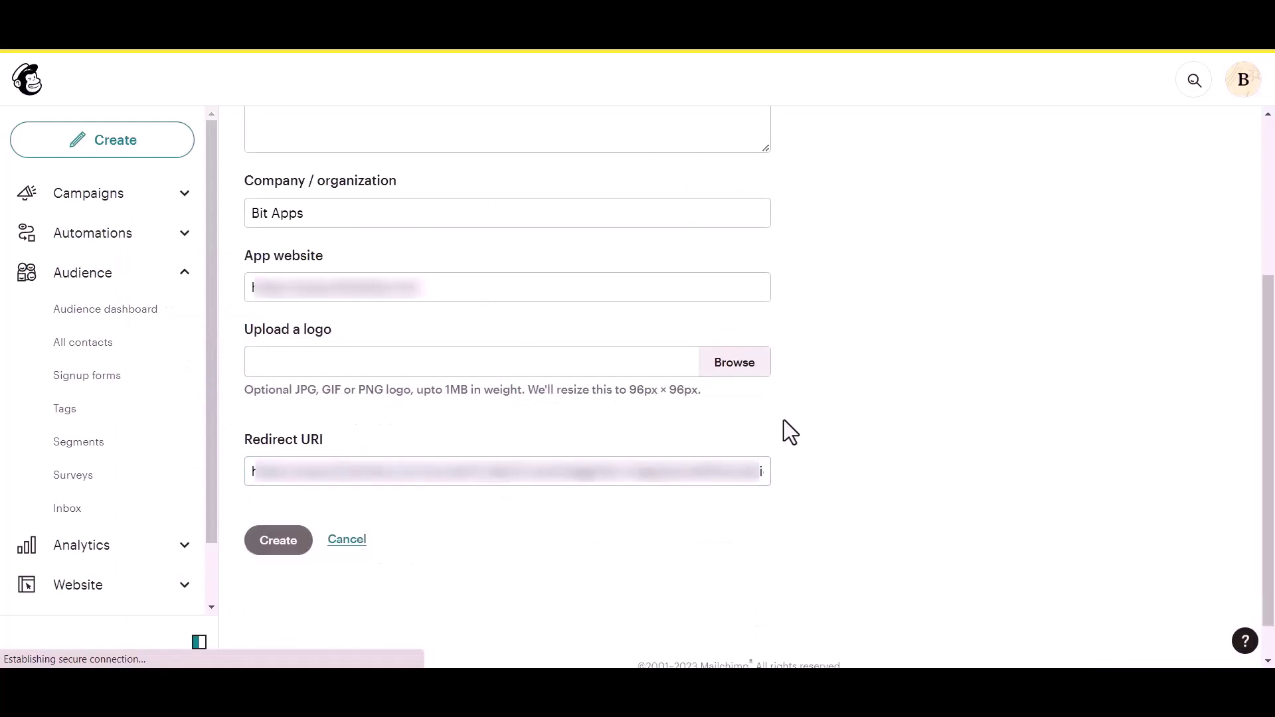
scroll(336, 518, down, 1)
click(277, 505)
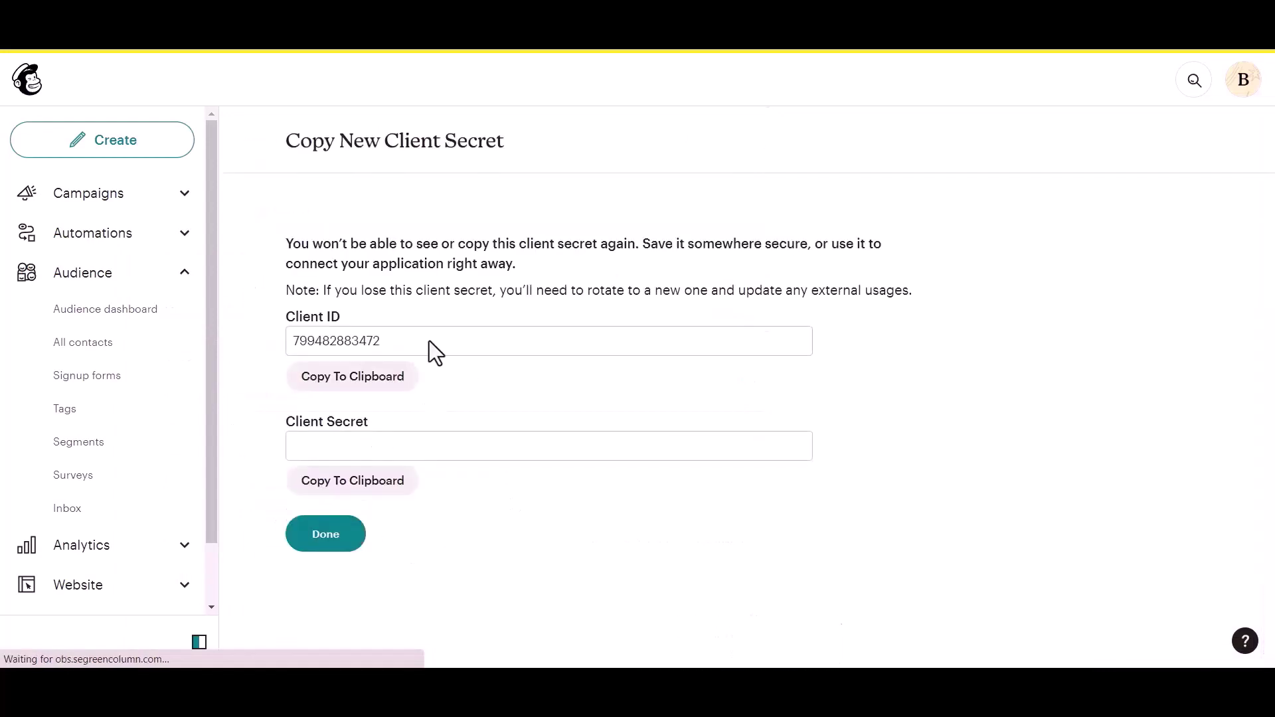
- Copy the new Mailchimp client ID and client secret into the Mail Chimp settings fields
drag(284, 316, 357, 316)
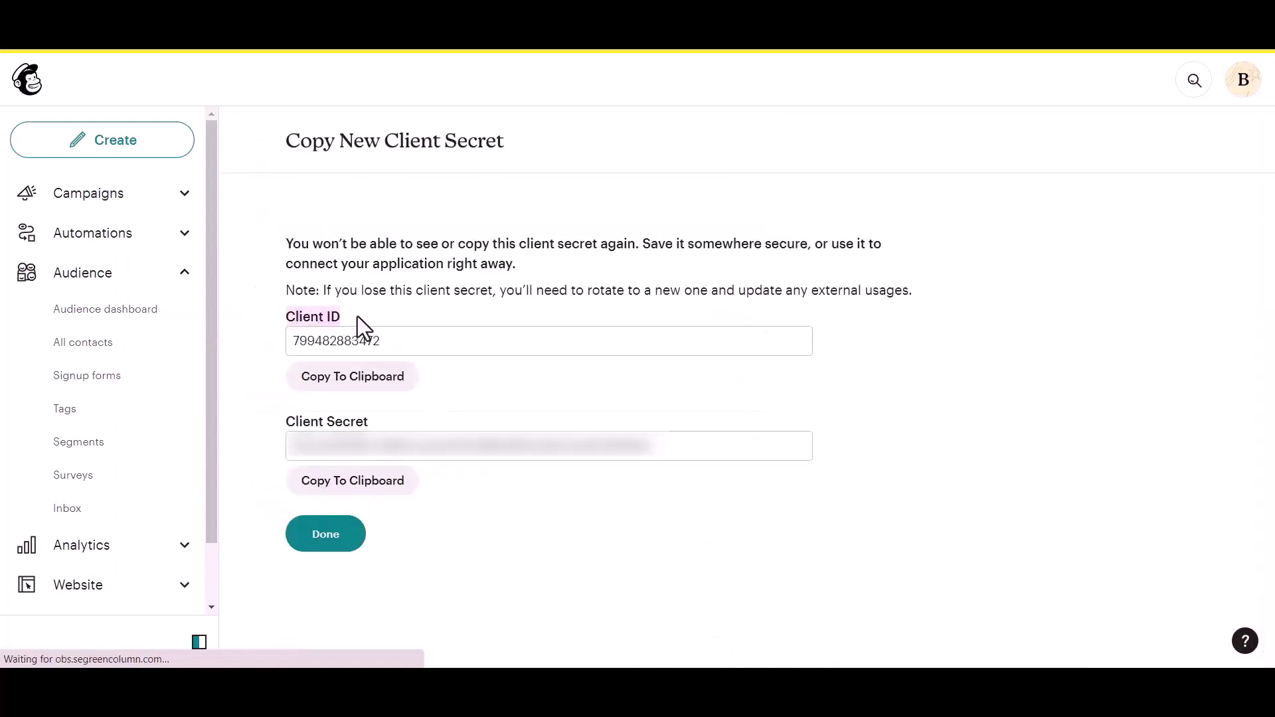
drag(277, 418, 384, 421)
click(382, 380)
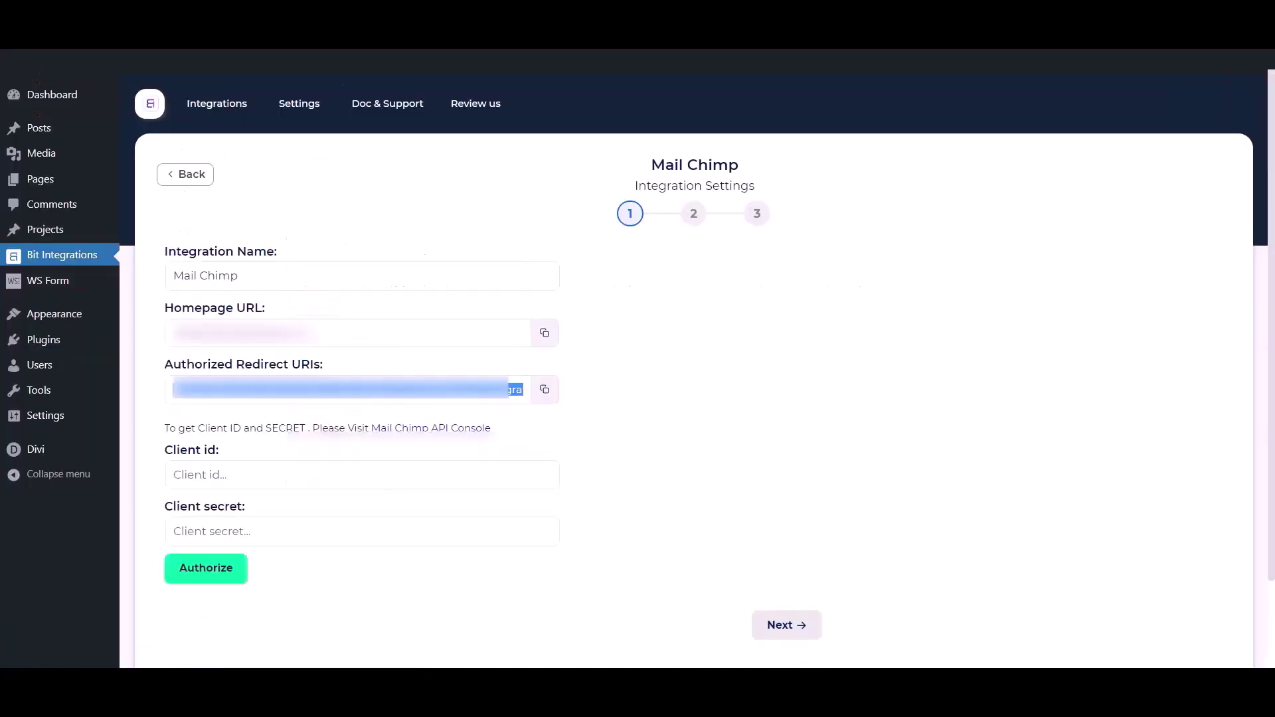
click(339, 487)
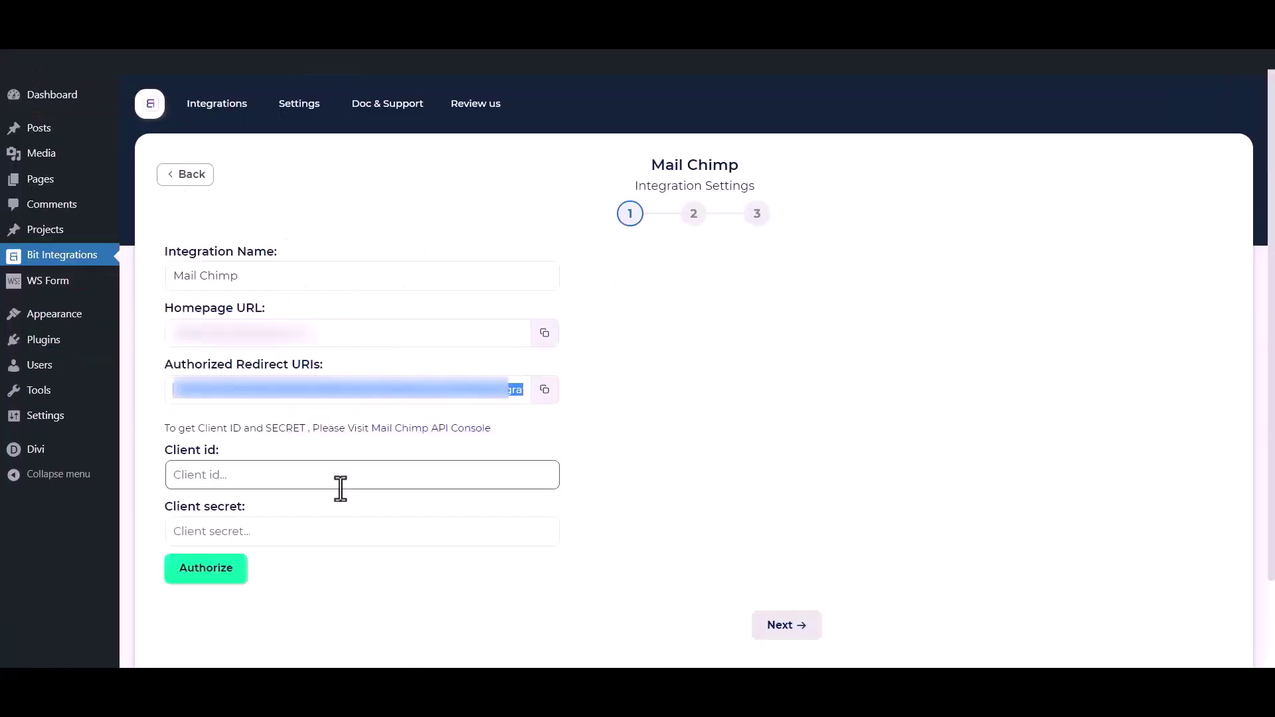
key(ctrl+v)
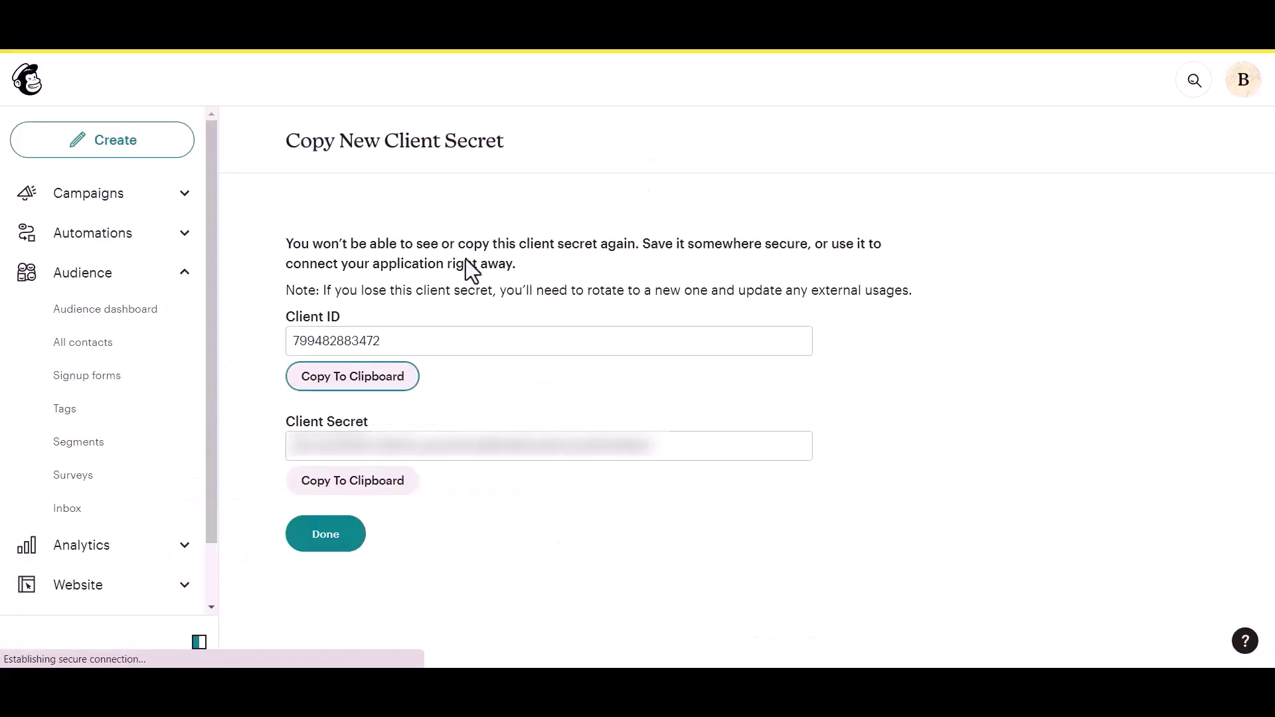
click(347, 493)
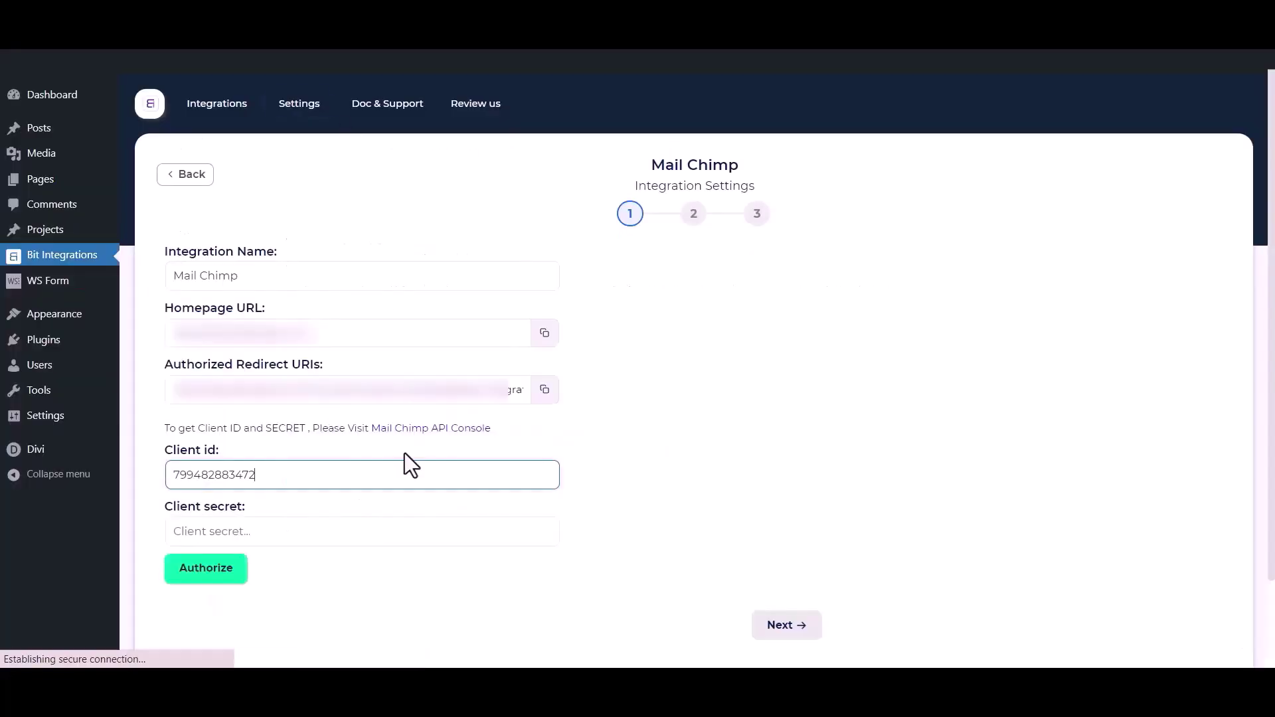
click(357, 528)
key(ctrl+v)
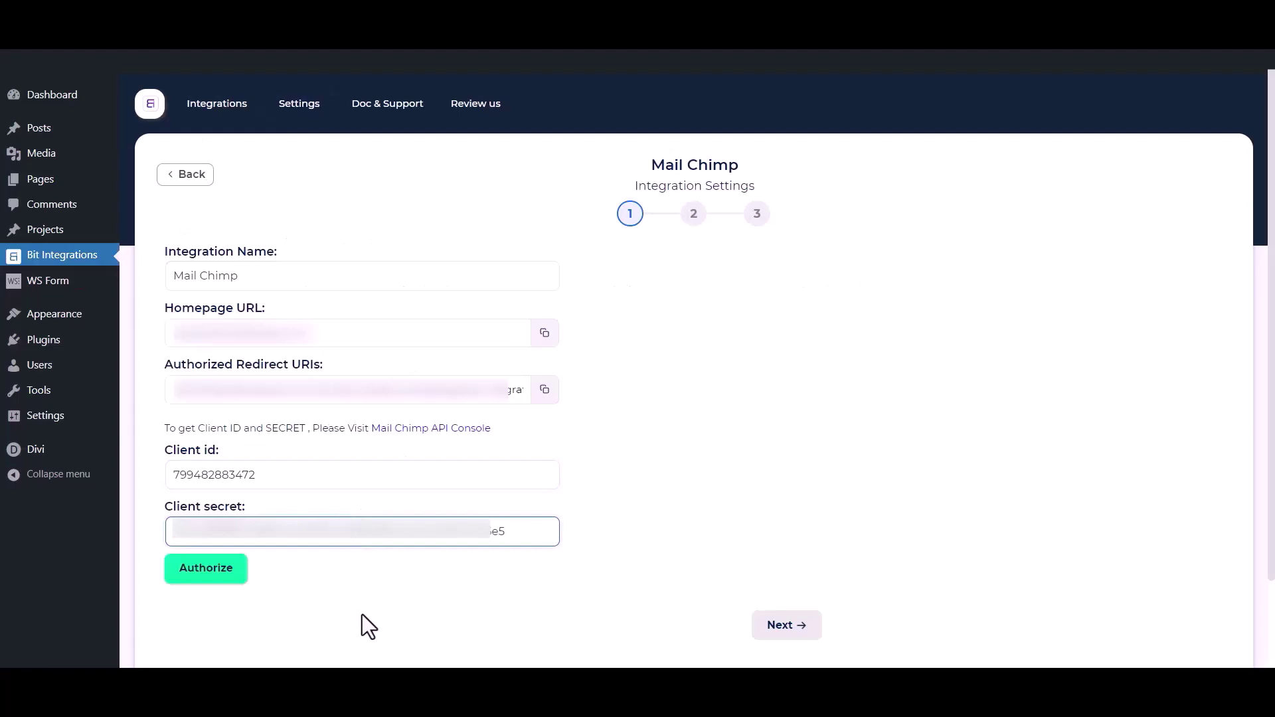
click(365, 614)
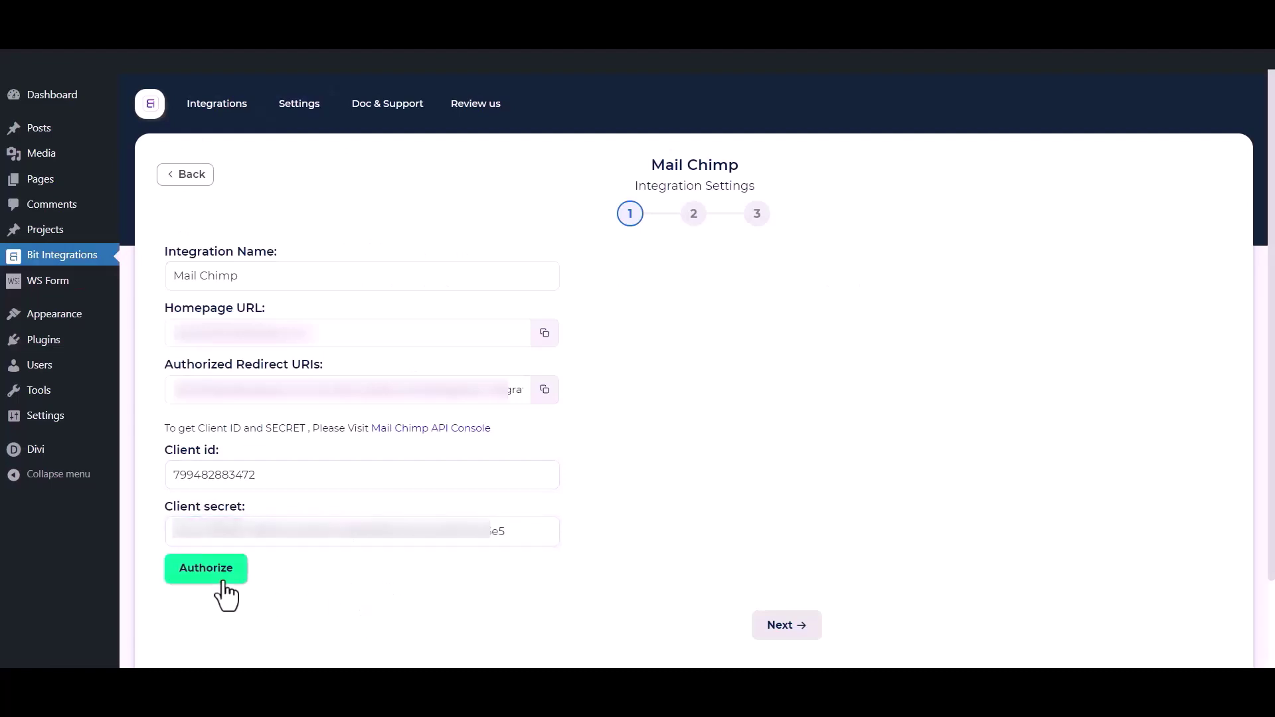
- Authorize the connection by logging in to Mailchimp and allowing Bit Integrations access
click(214, 568)
click(92, 532)
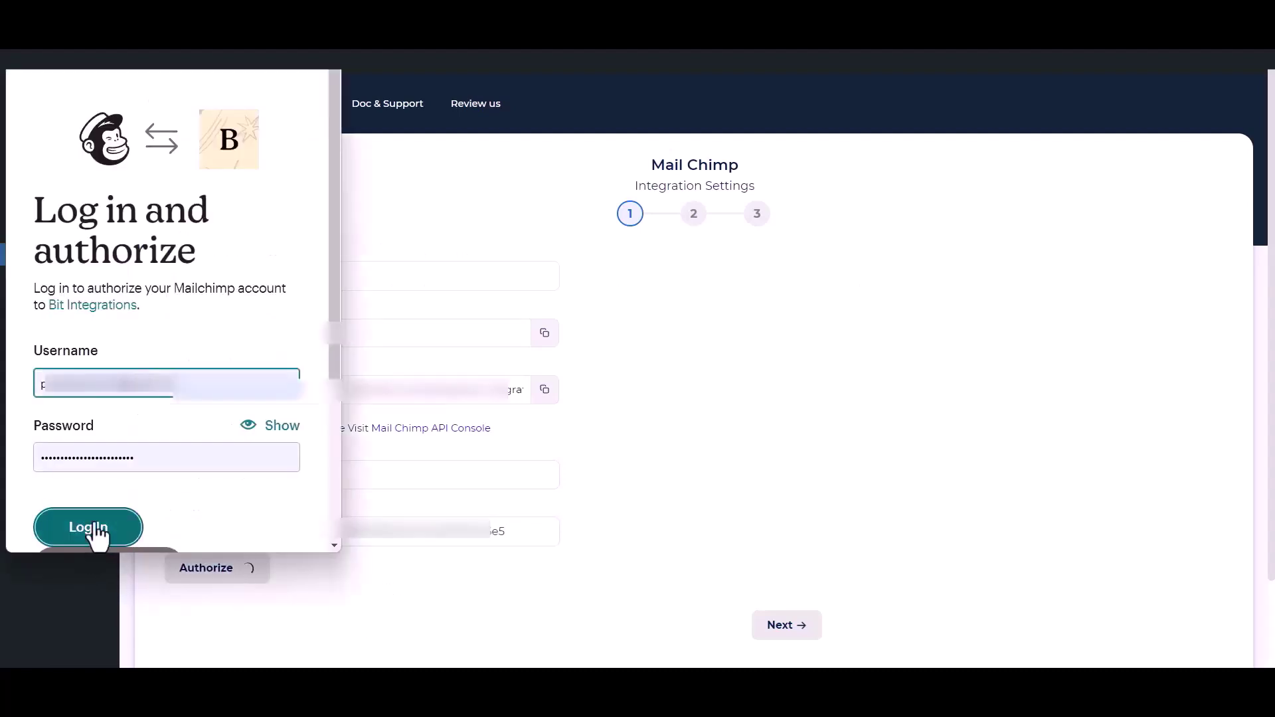
click(93, 529)
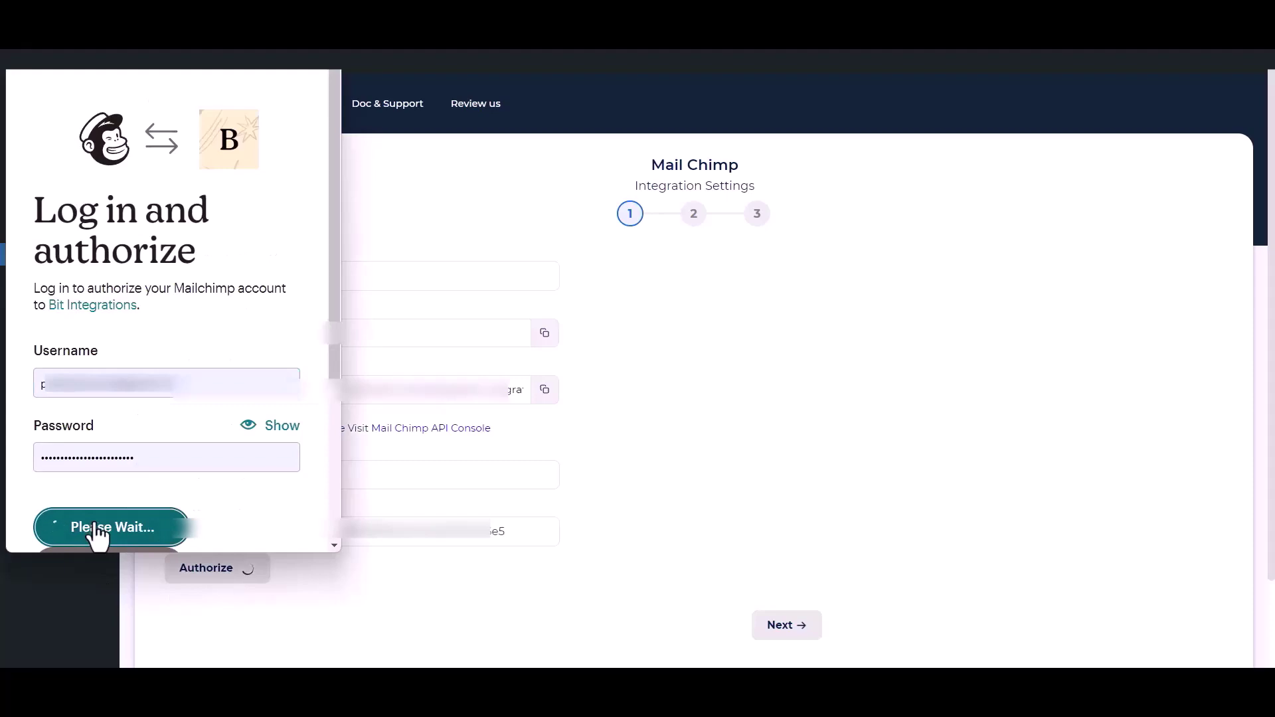
scroll(142, 412, down, 5)
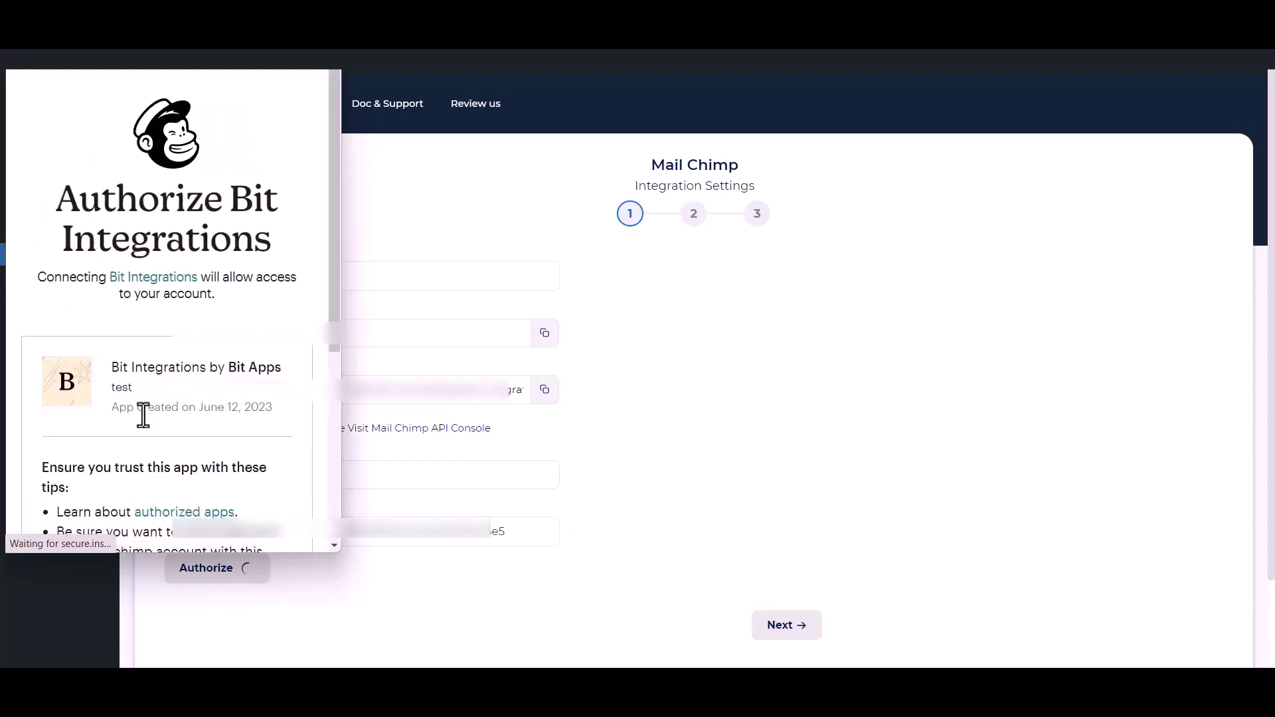
click(43, 506)
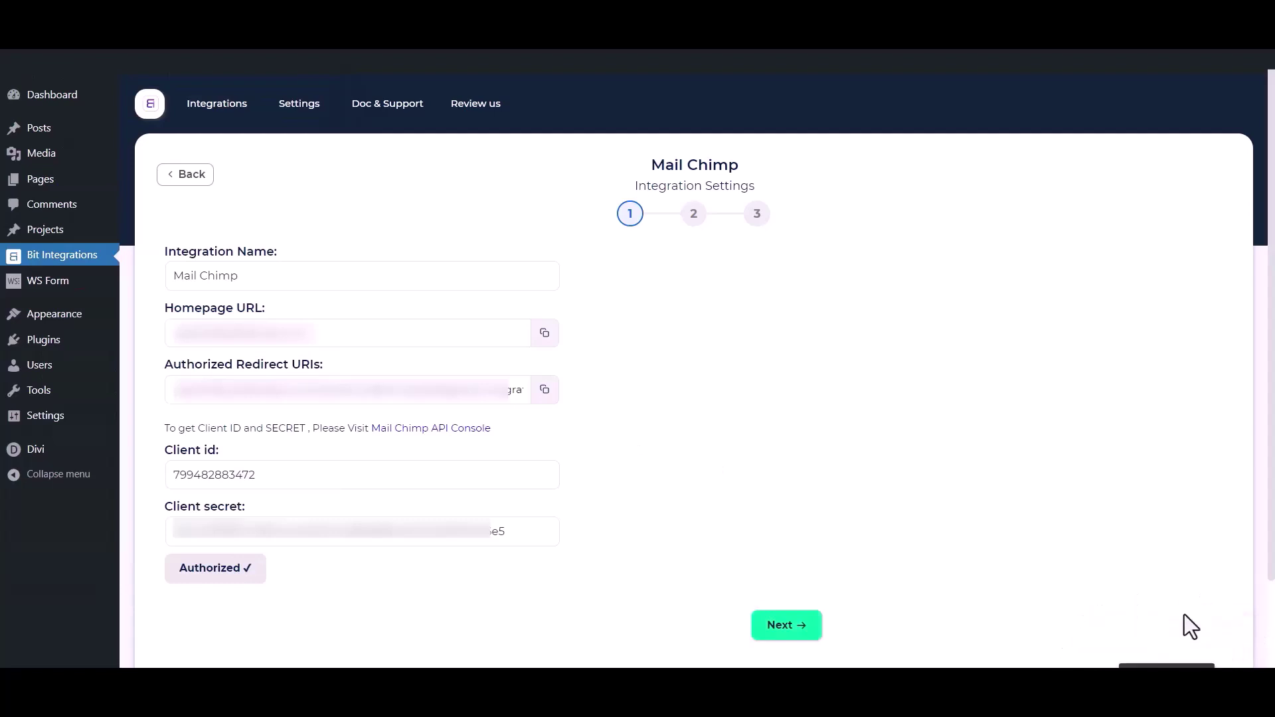
- Choose the Bit Integrations audience and add tags Tag - 1, Tag - 2 and Tag - 3
click(799, 630)
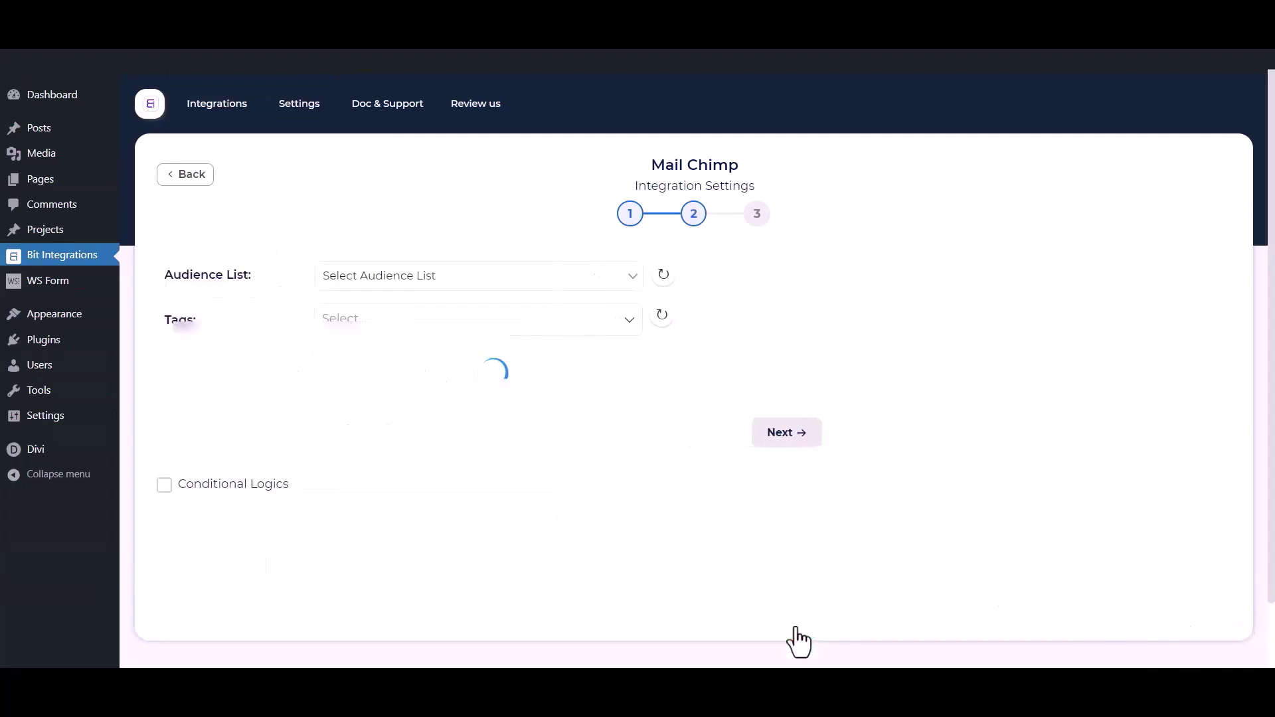
click(410, 278)
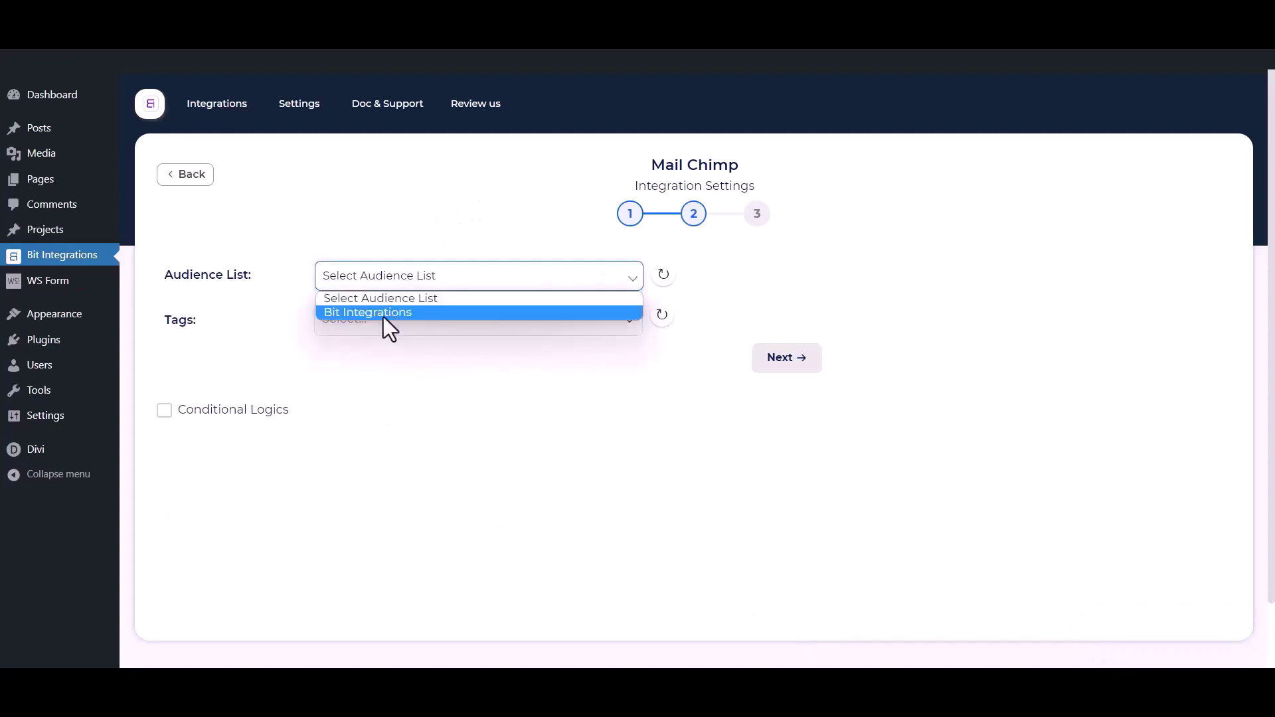
click(390, 313)
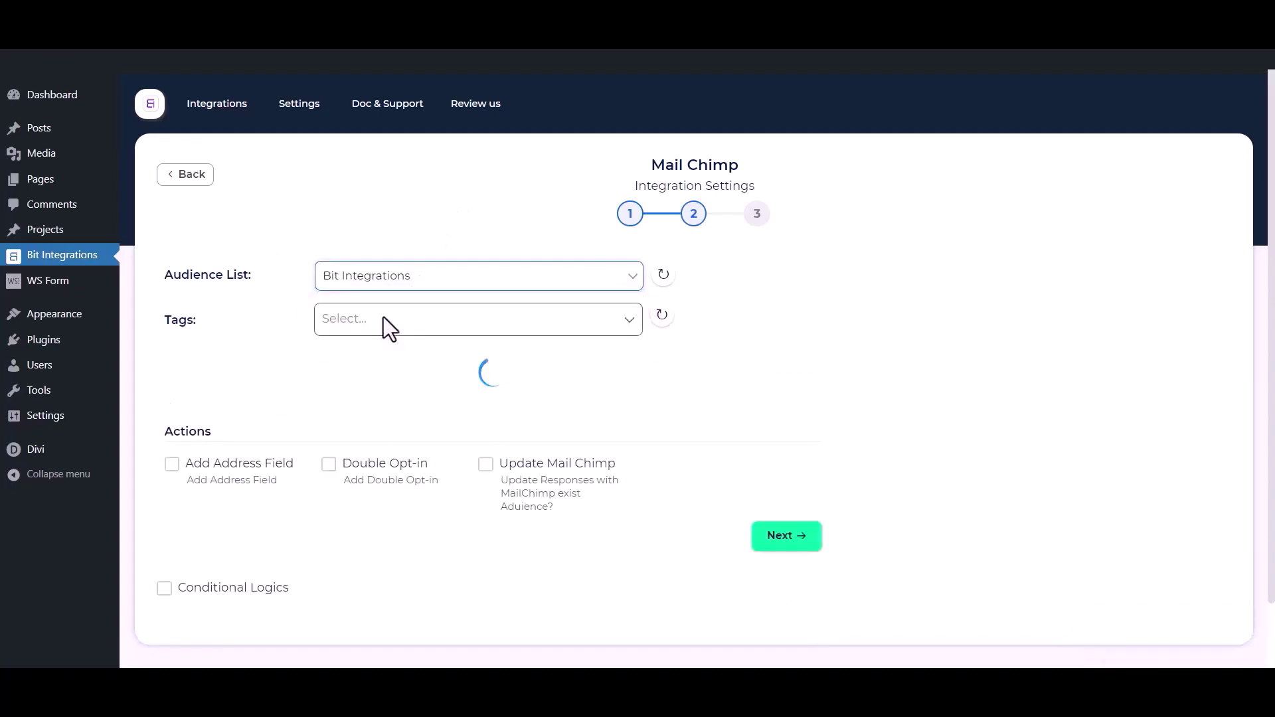
click(410, 317)
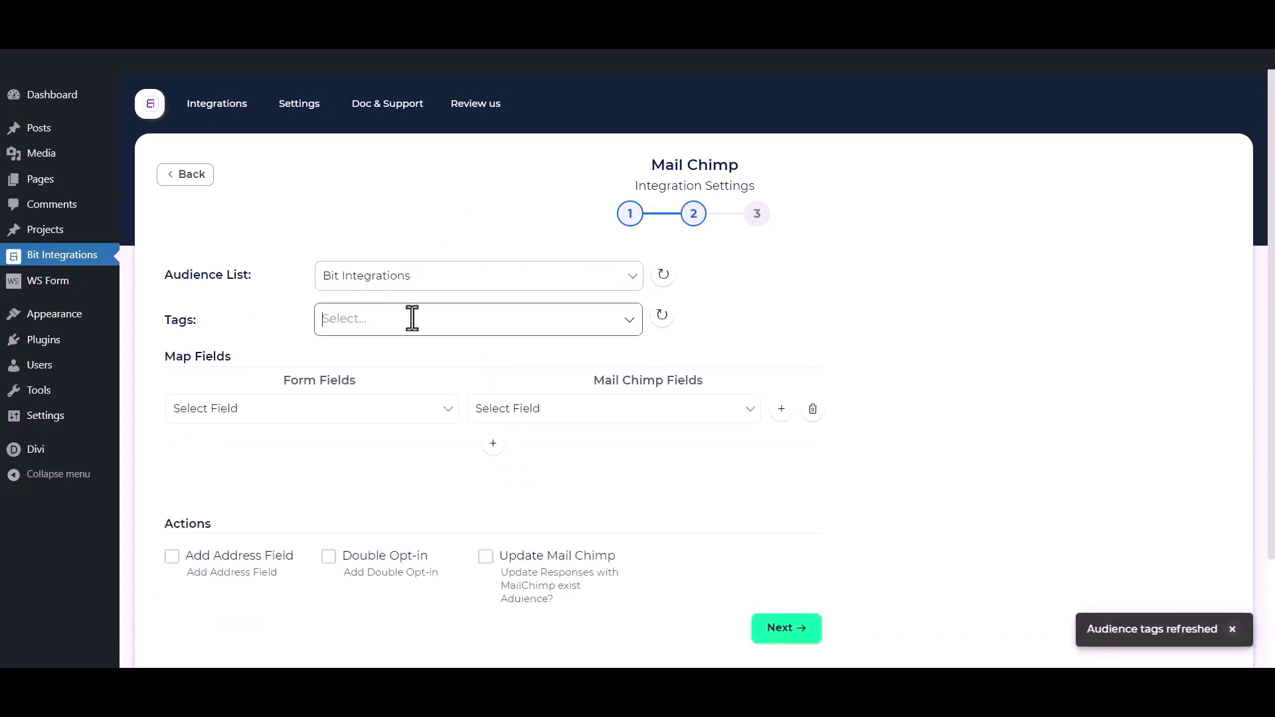
click(380, 352)
click(359, 383)
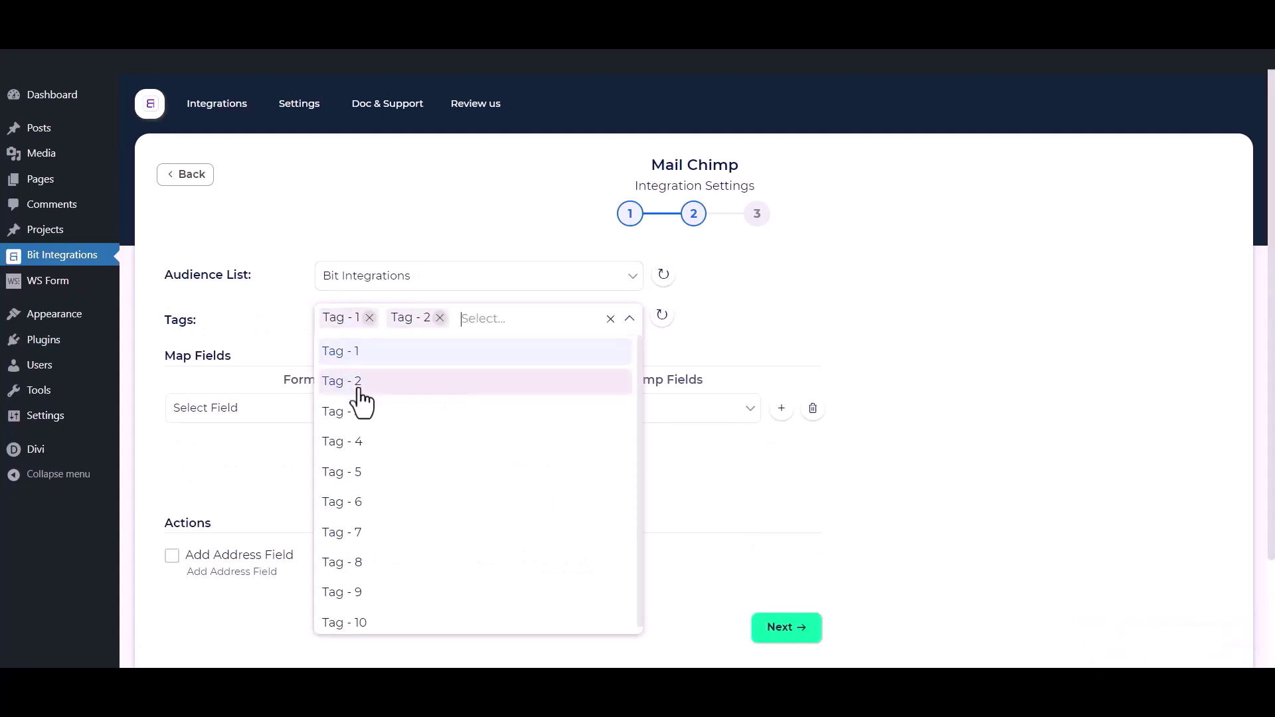
click(358, 414)
click(245, 312)
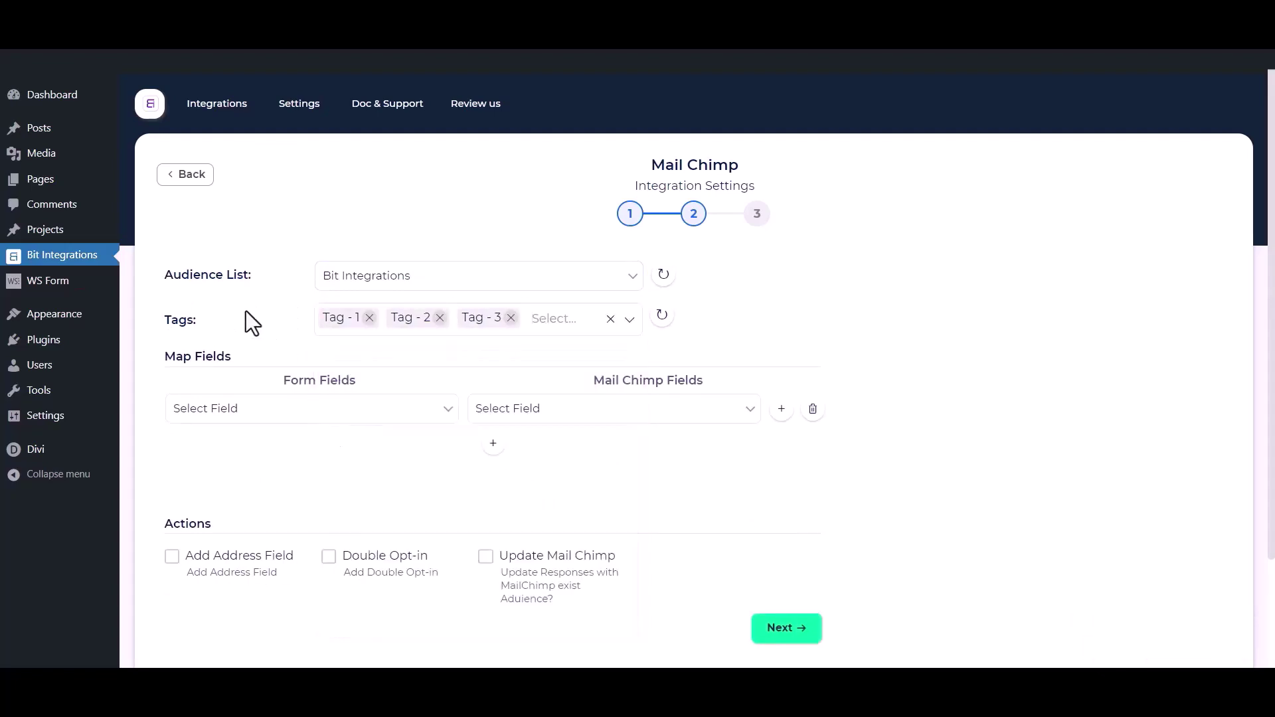
- Map the form's First Name and Email to Mailchimp's First Name and Email
scroll(247, 314, down, 1)
click(286, 334)
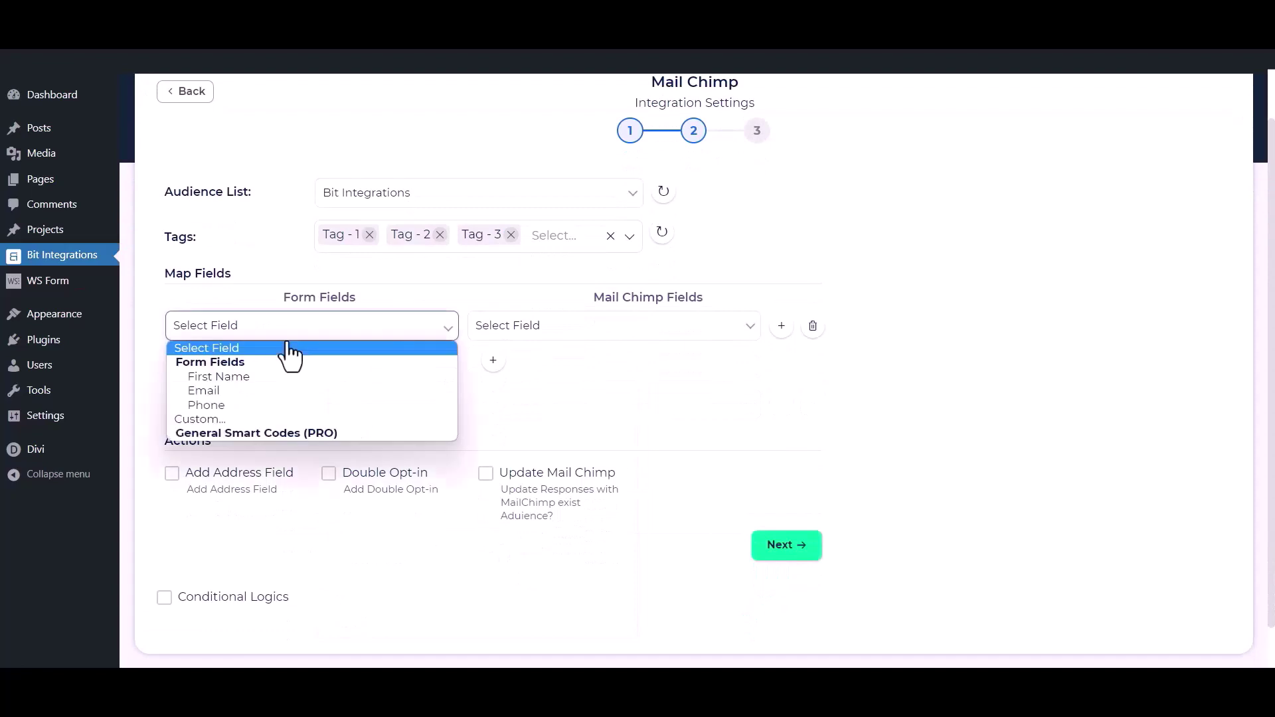
click(248, 378)
click(512, 332)
click(524, 381)
click(494, 364)
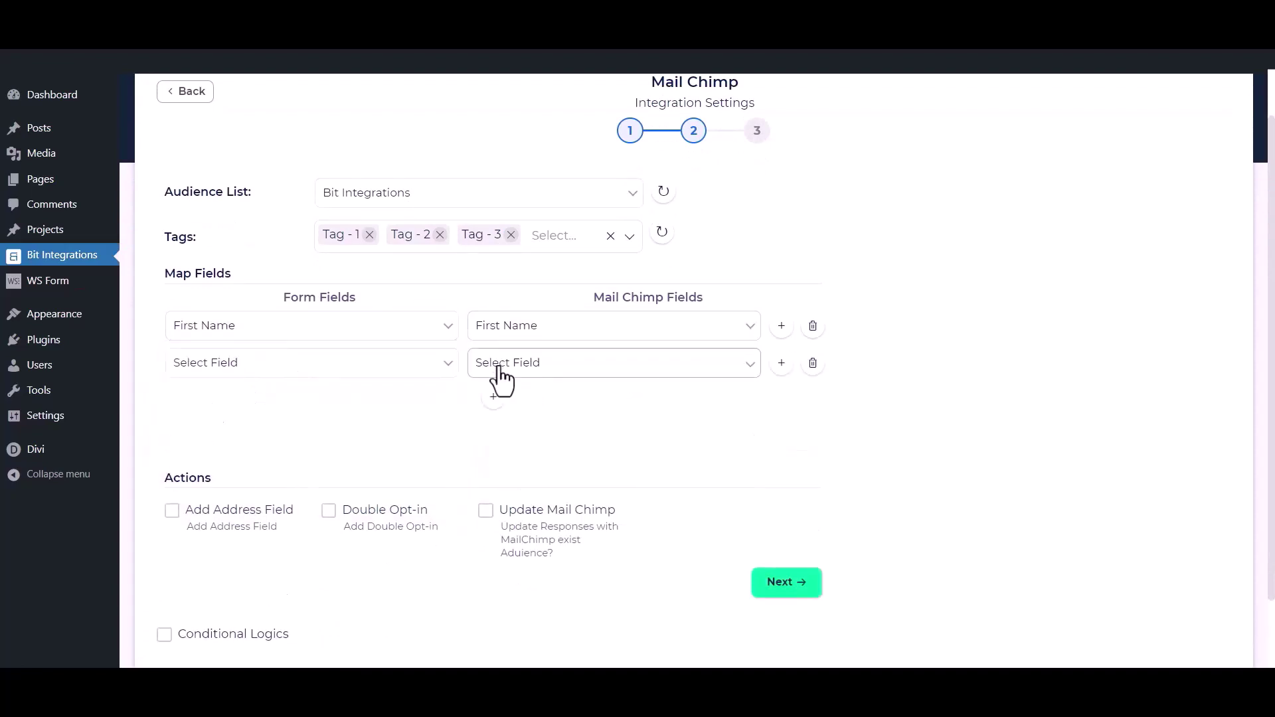
click(372, 367)
click(289, 429)
click(568, 372)
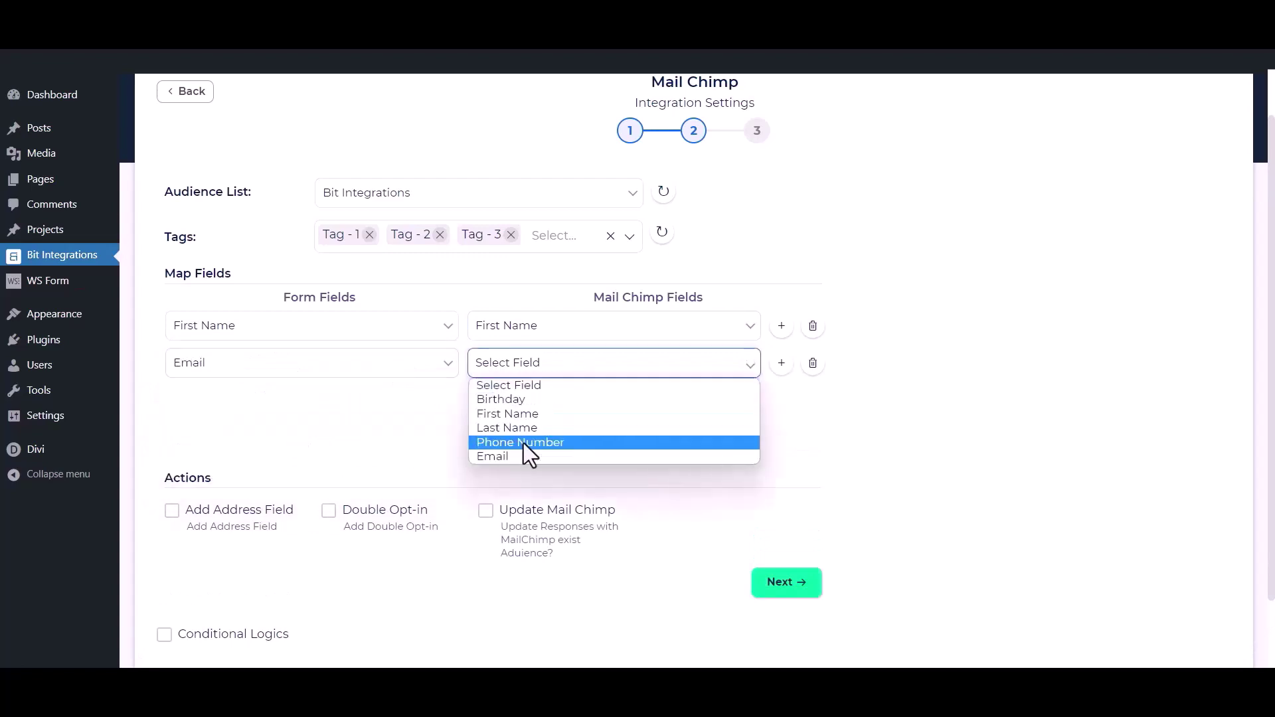
click(490, 457)
- Add a third mapping from the form's Phone to Mailchimp's Phone Number
click(492, 397)
click(449, 407)
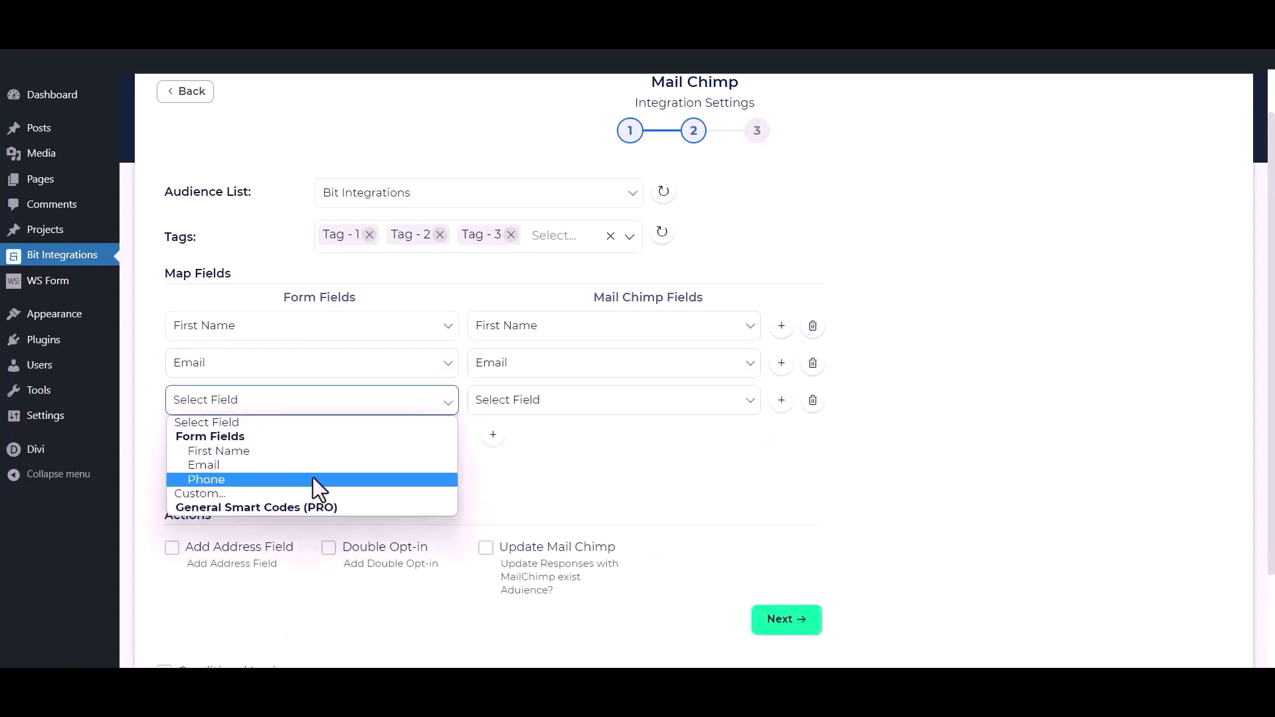
click(313, 478)
click(591, 407)
click(480, 476)
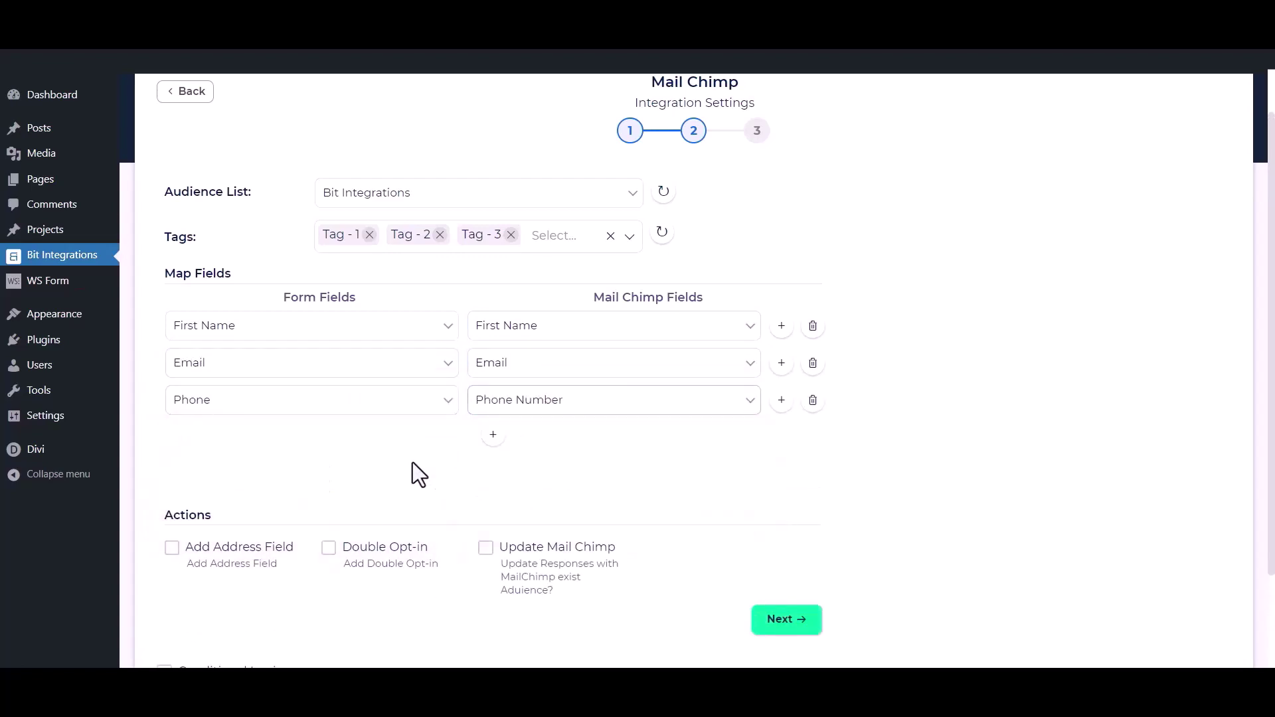
scroll(549, 436, down, 2)
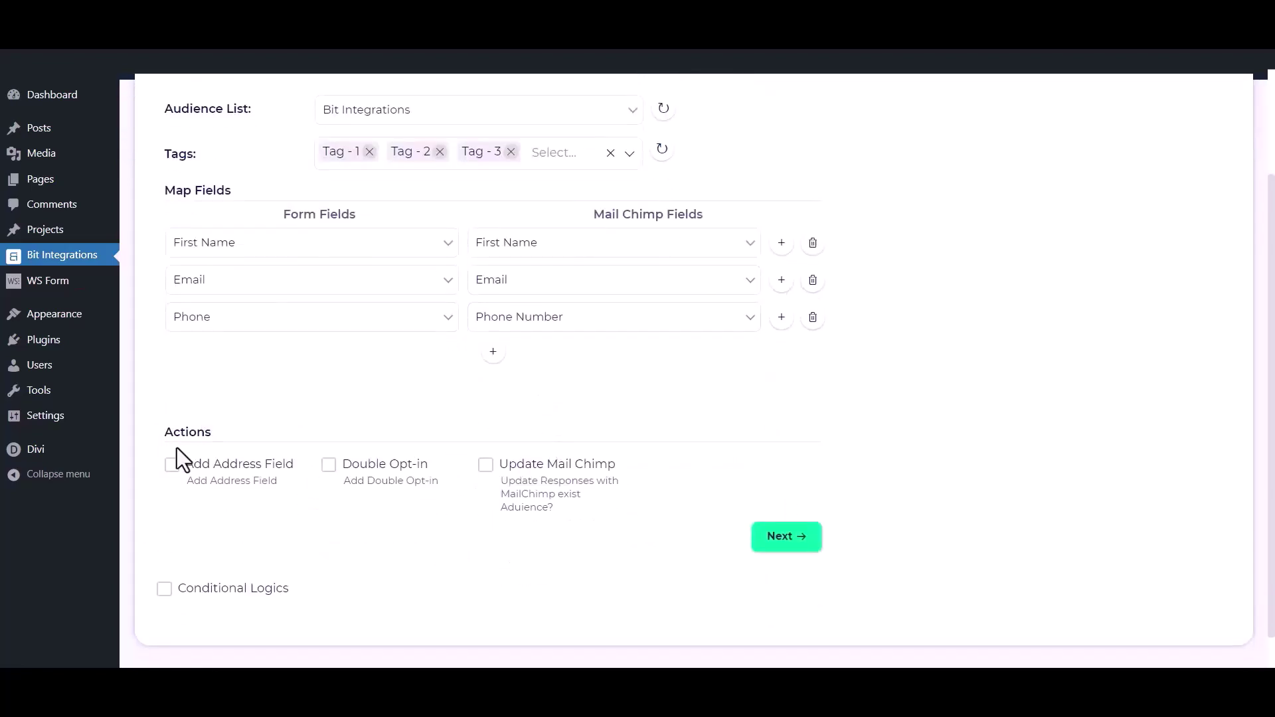
- Toggle address mapping, double opt-in and existing-contact updating on, then back off
click(171, 464)
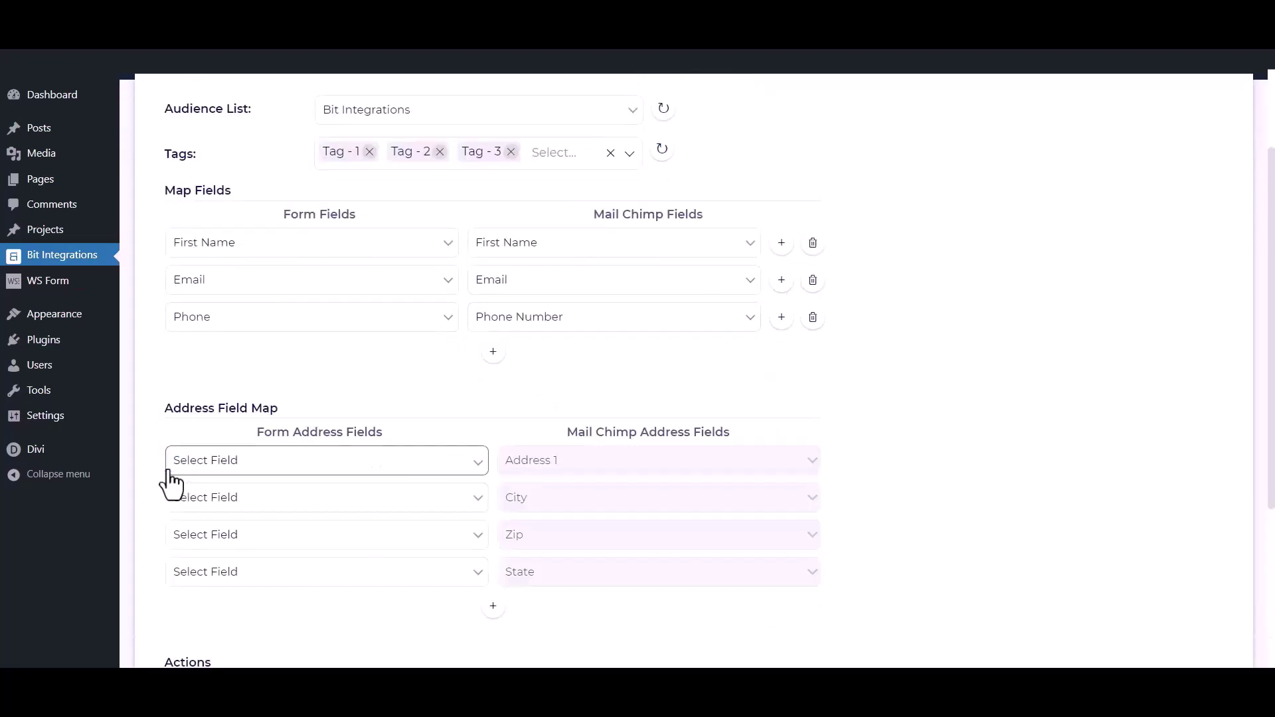
scroll(172, 485, down, 2)
click(172, 528)
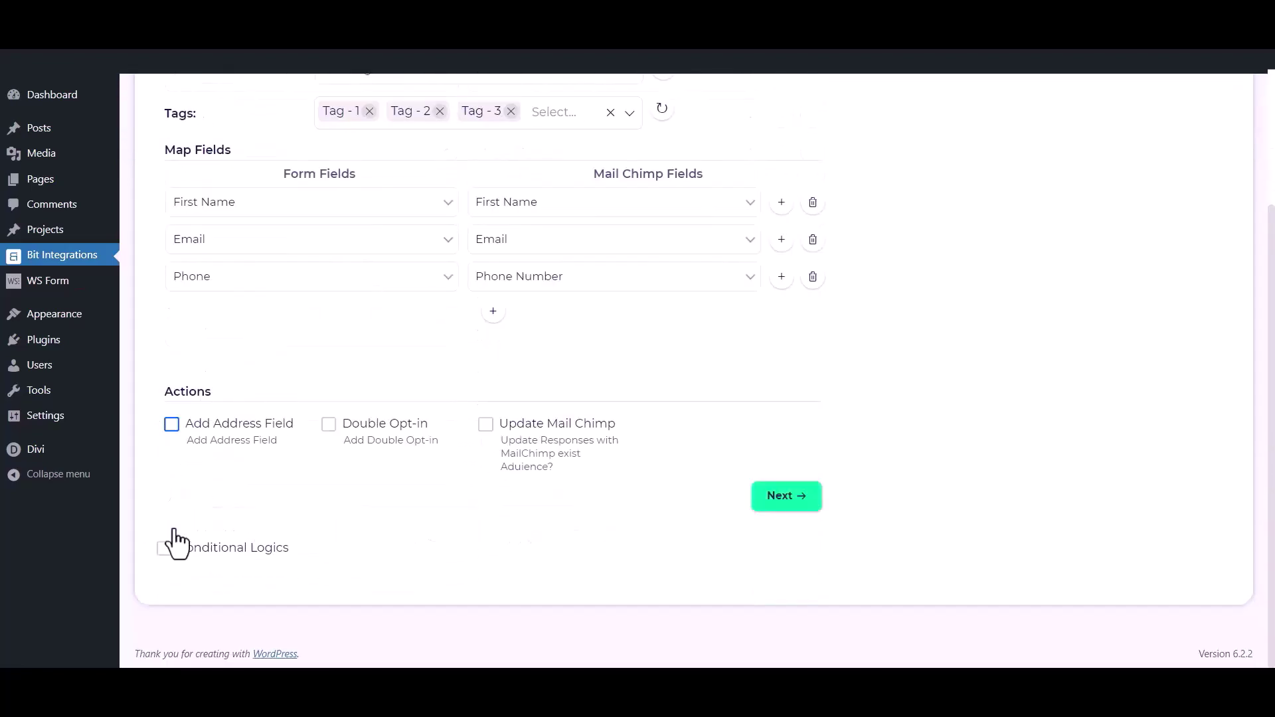
click(328, 425)
click(329, 428)
click(486, 429)
click(485, 429)
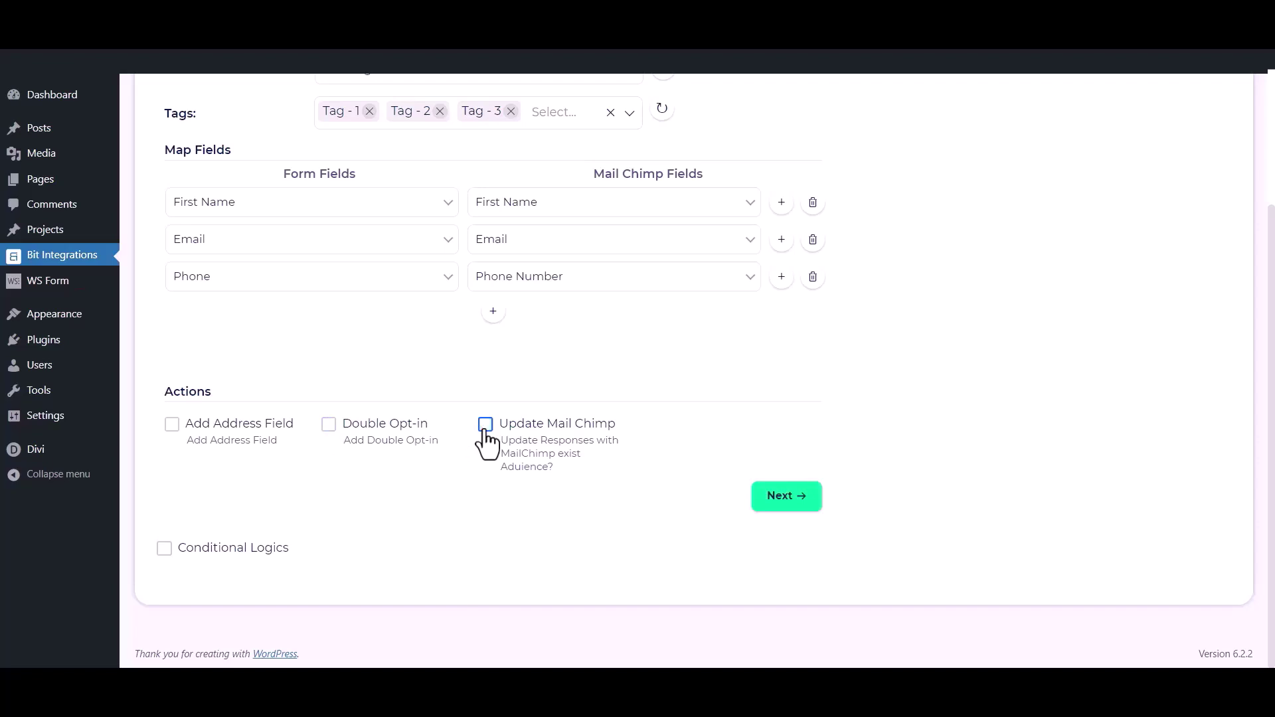
- Toggle conditional logic on and off, then finish and save the integration
click(164, 549)
scroll(168, 568, down, 1)
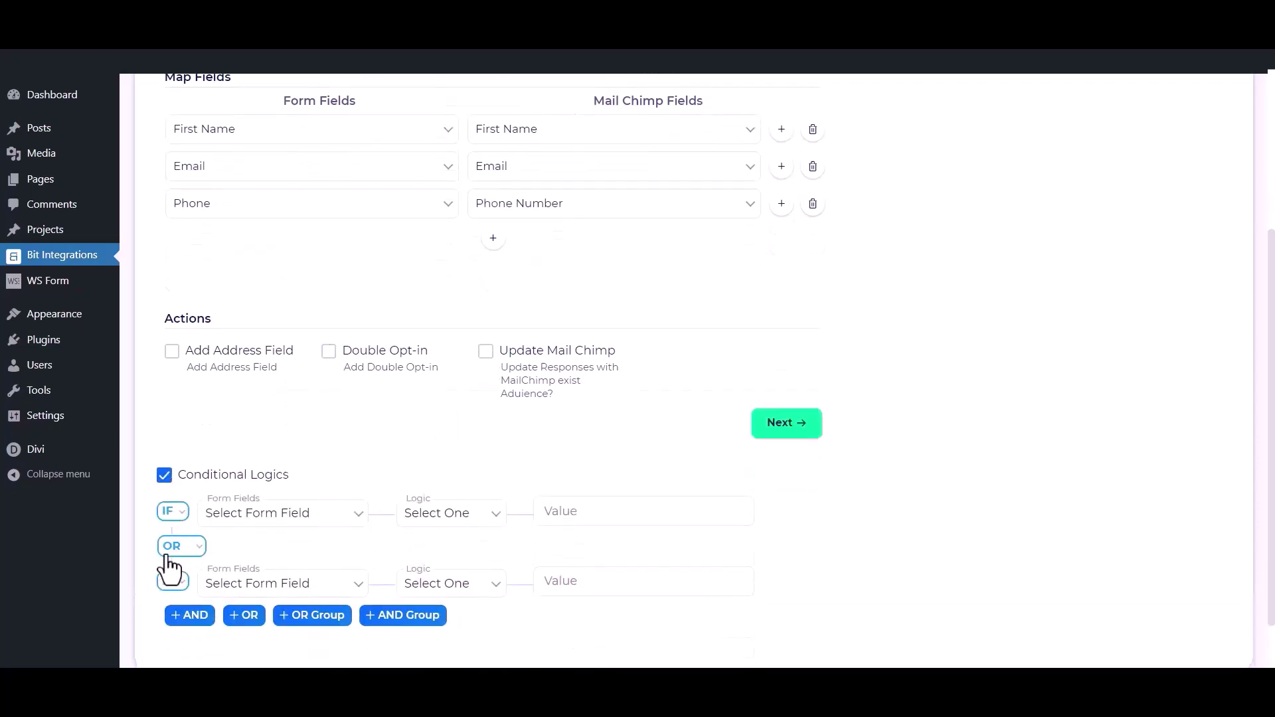
click(164, 465)
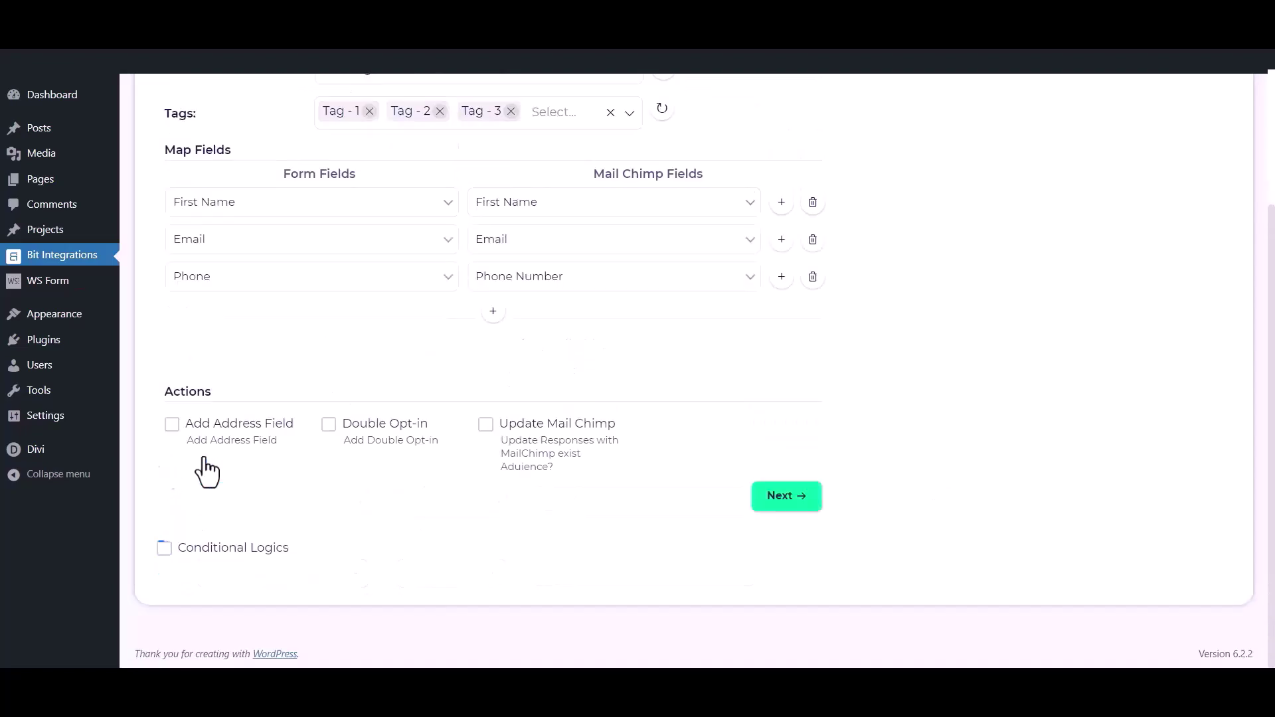
click(802, 502)
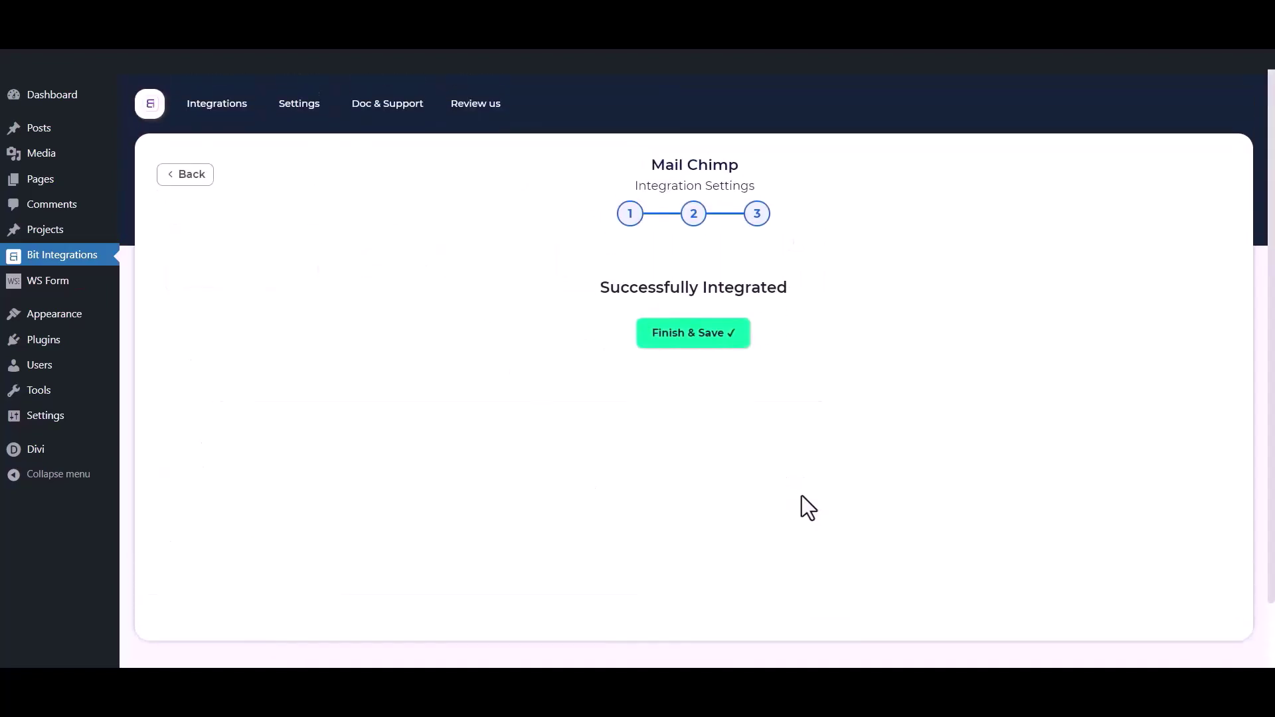
click(688, 336)
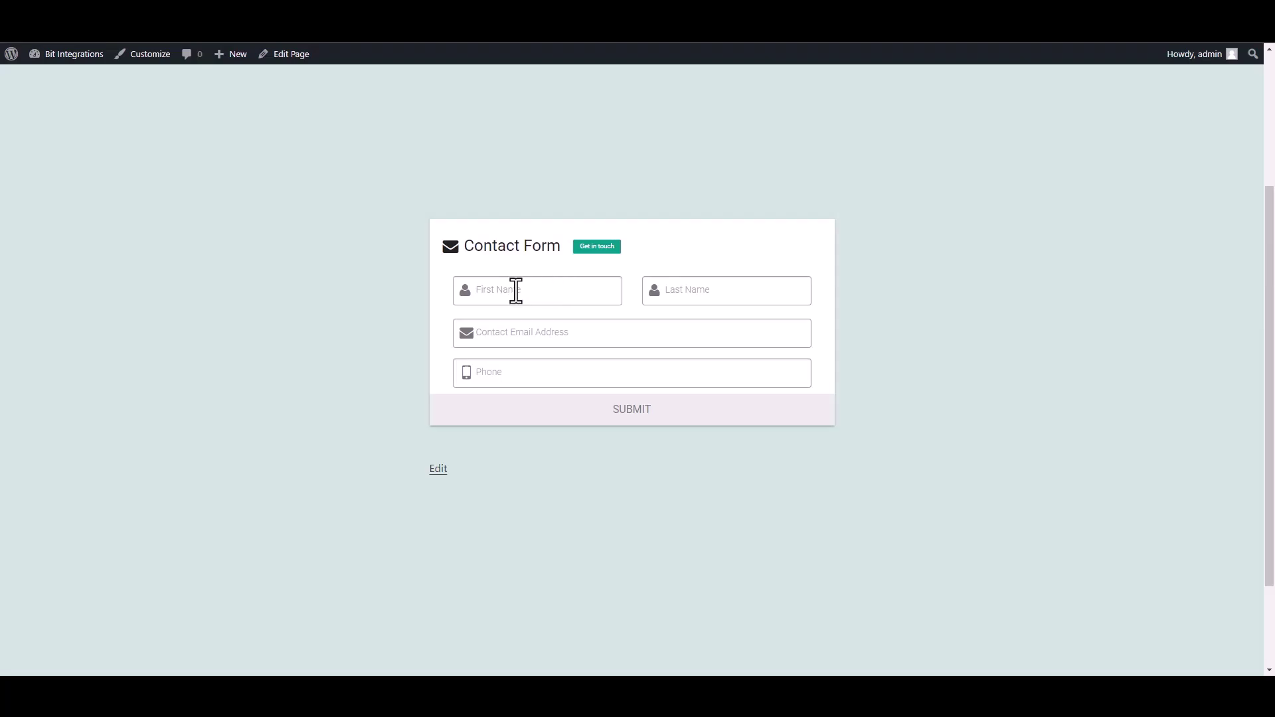
- Submit the contact form with a test first name, last name, e-mail and phone number
click(549, 290)
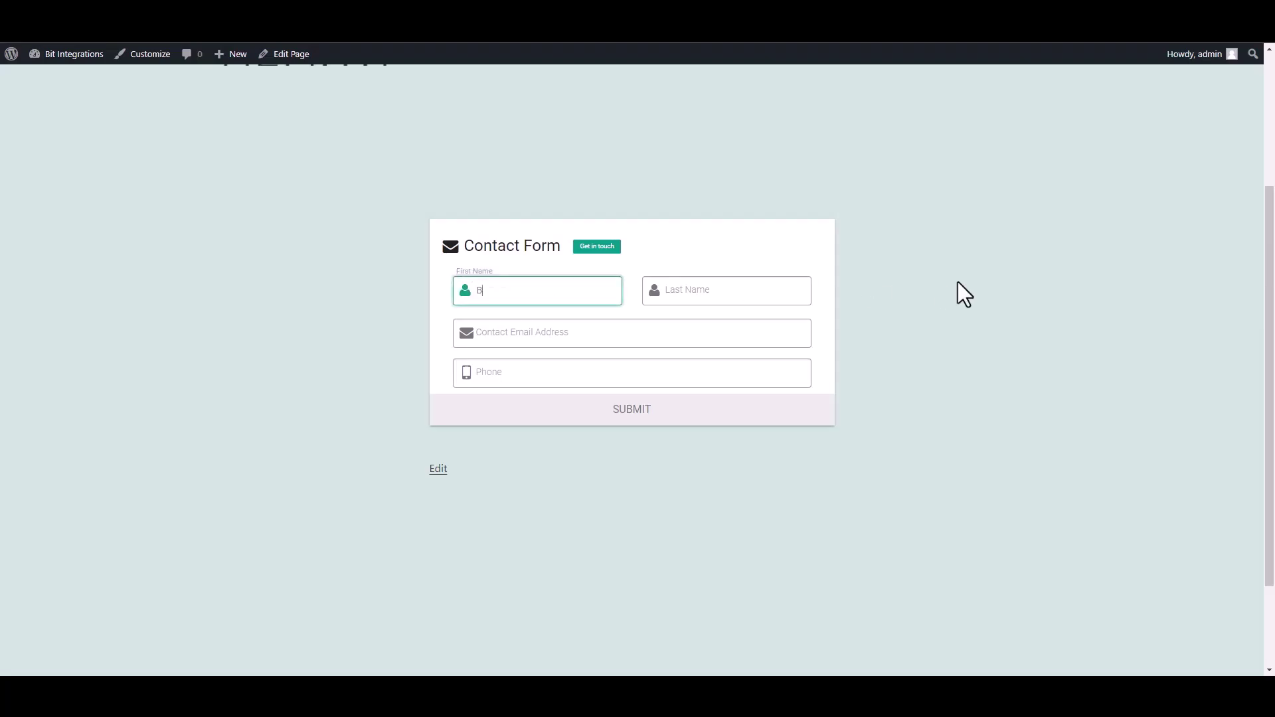
click(766, 290)
text(Integray)
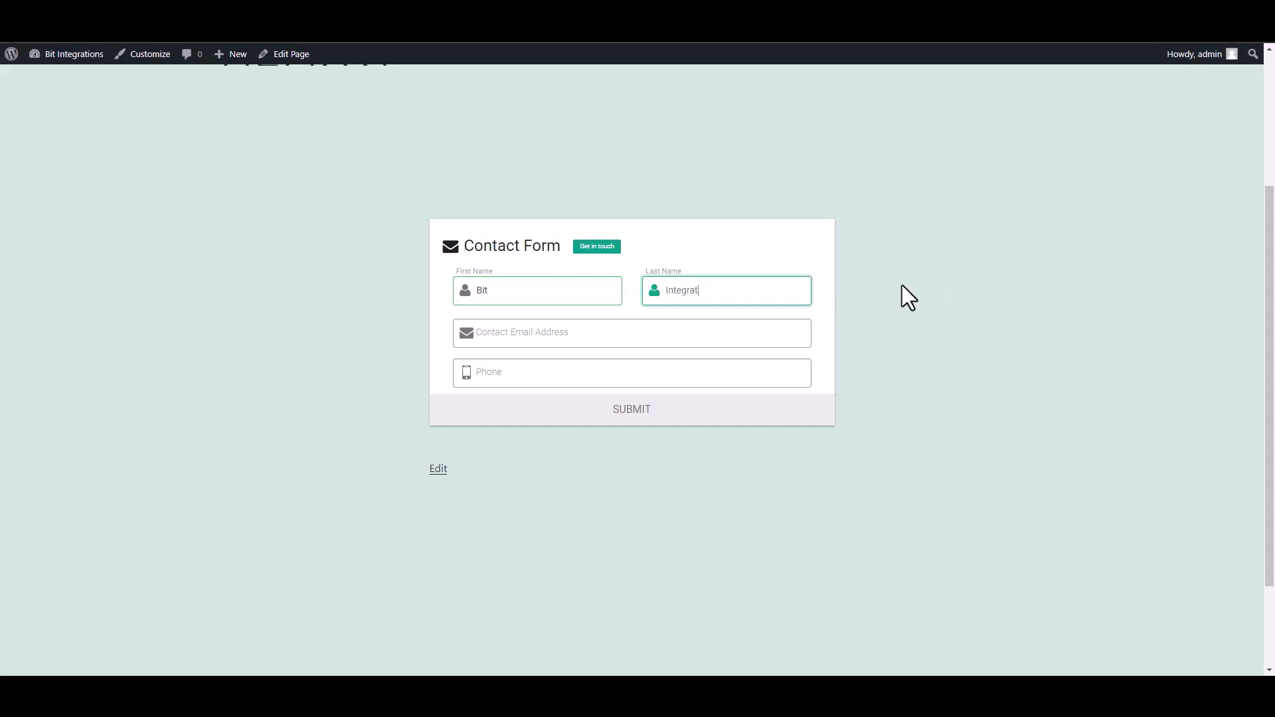
text(ions)
click(792, 333)
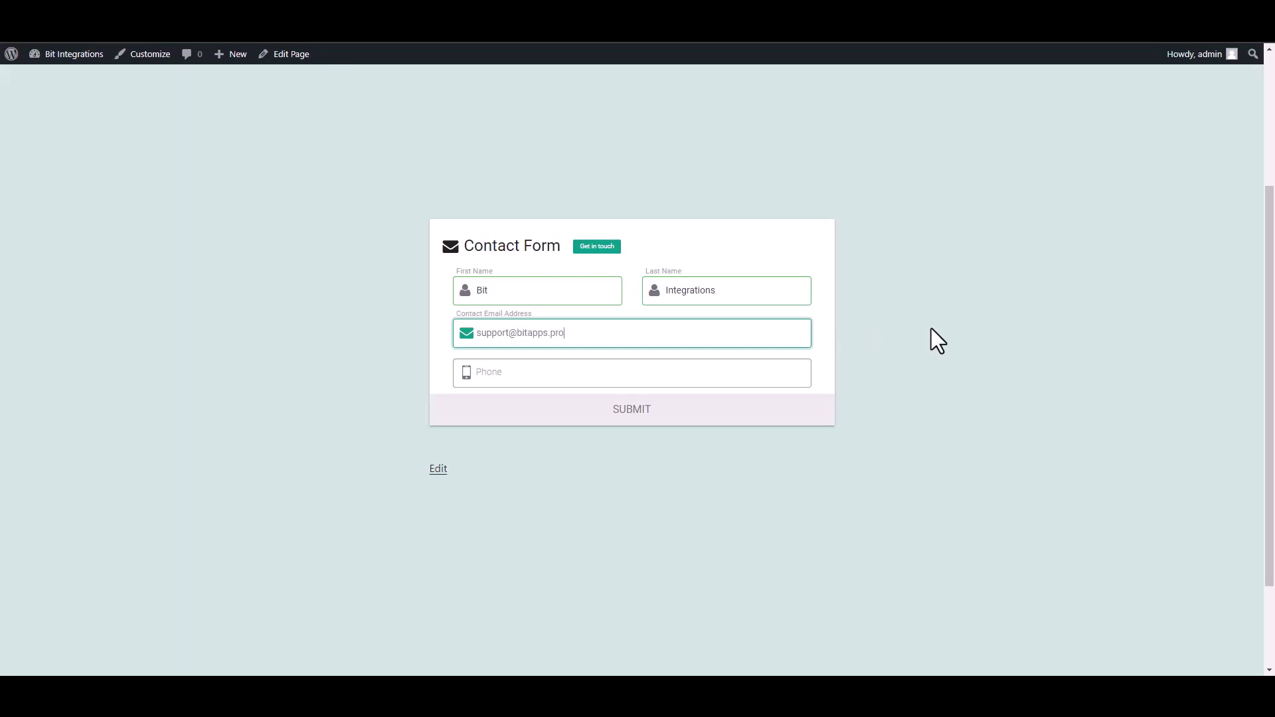
click(809, 373)
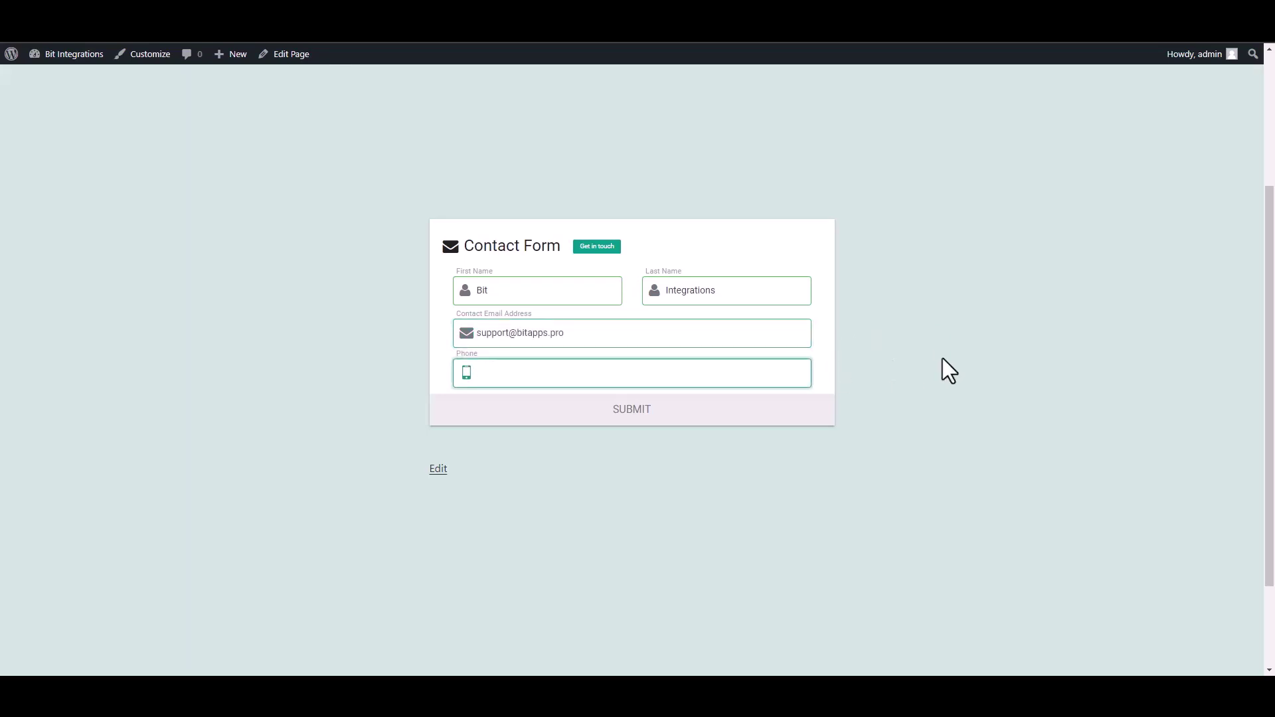
text(444555666)
click(688, 413)
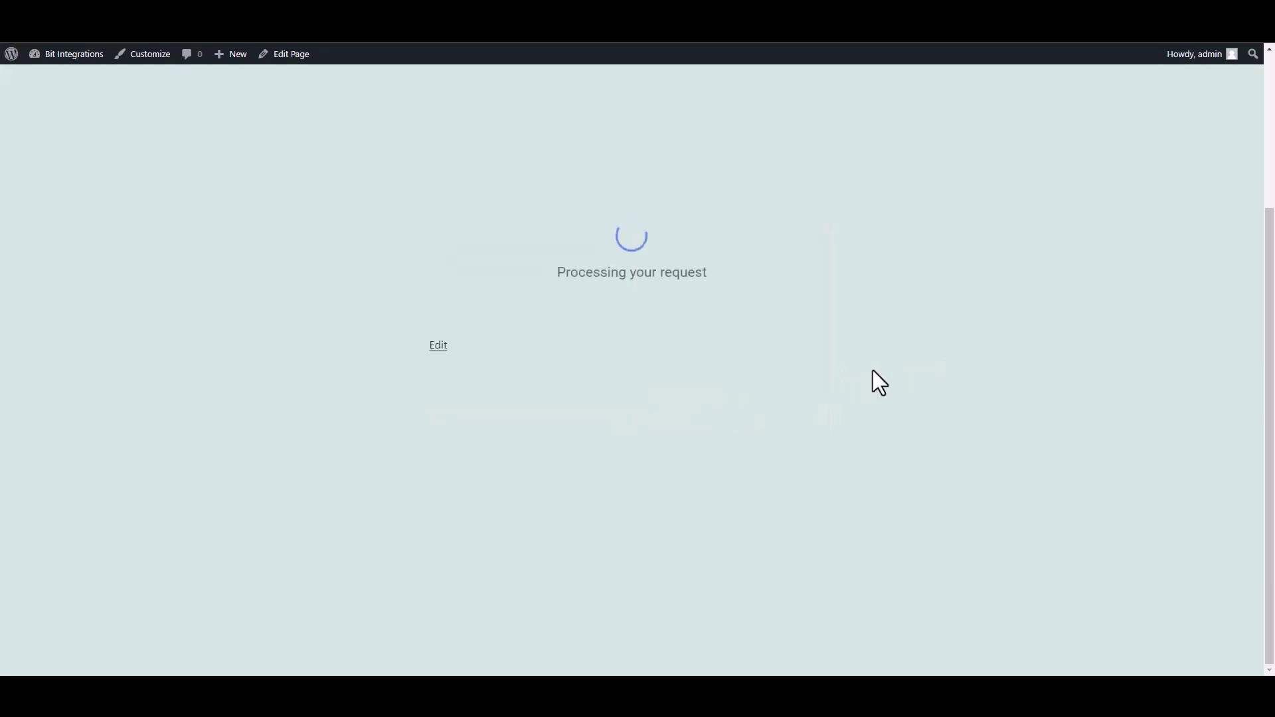